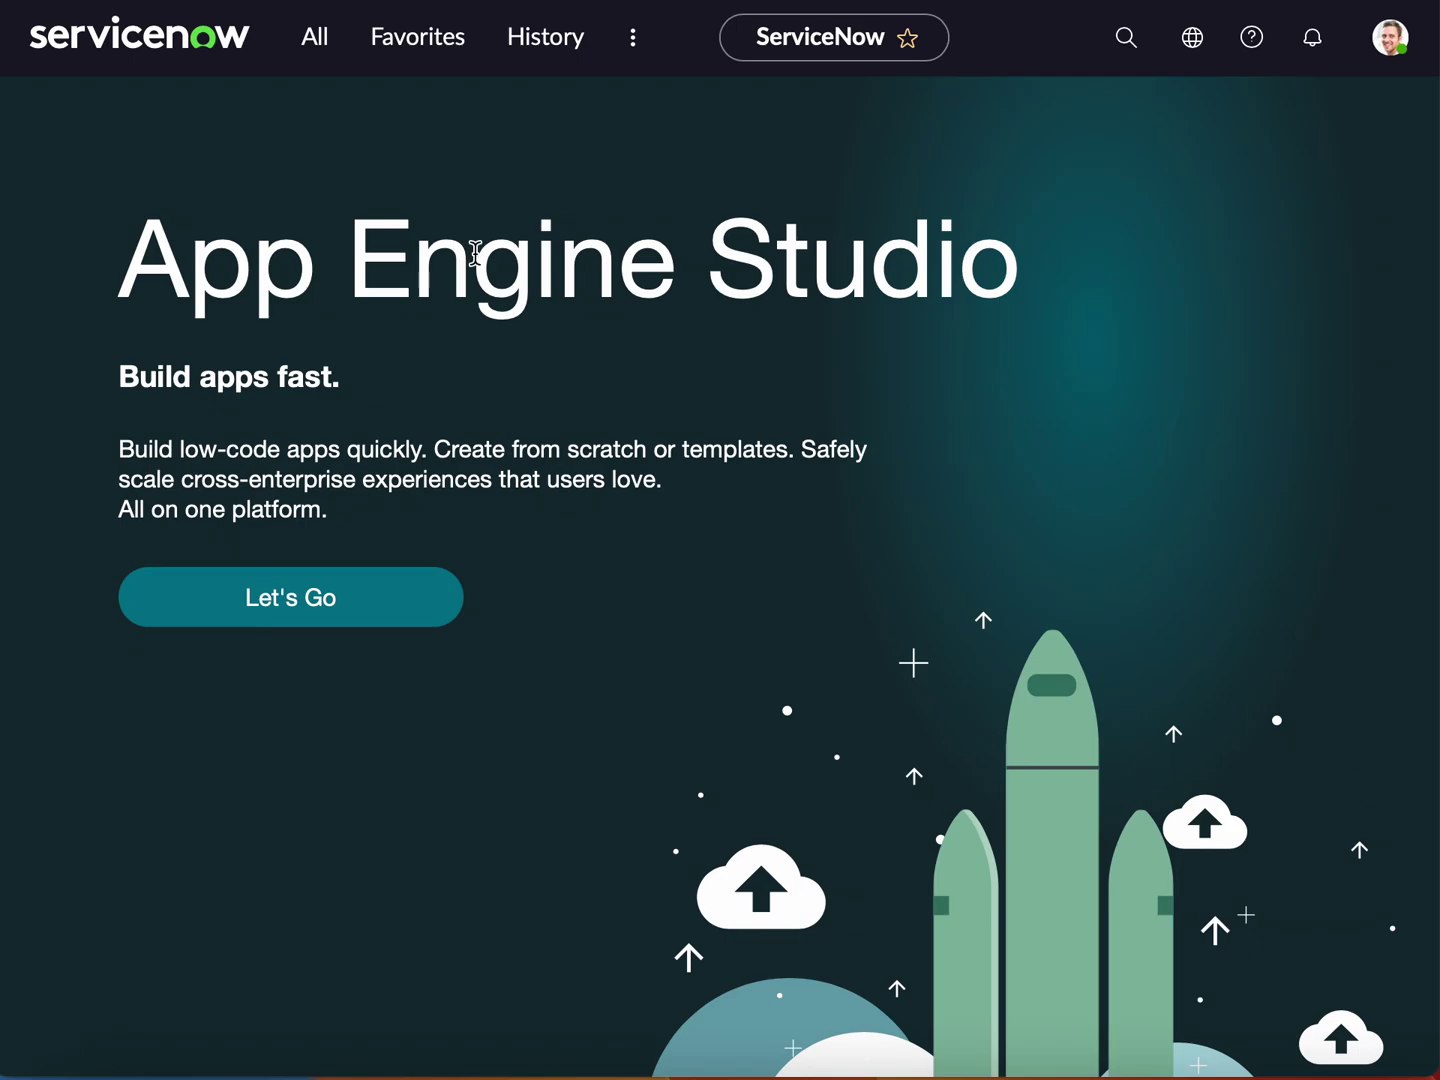
# Step: Load the Incidents list of all 67 records from the Incident - All favorite
pyautogui.click(428, 52)
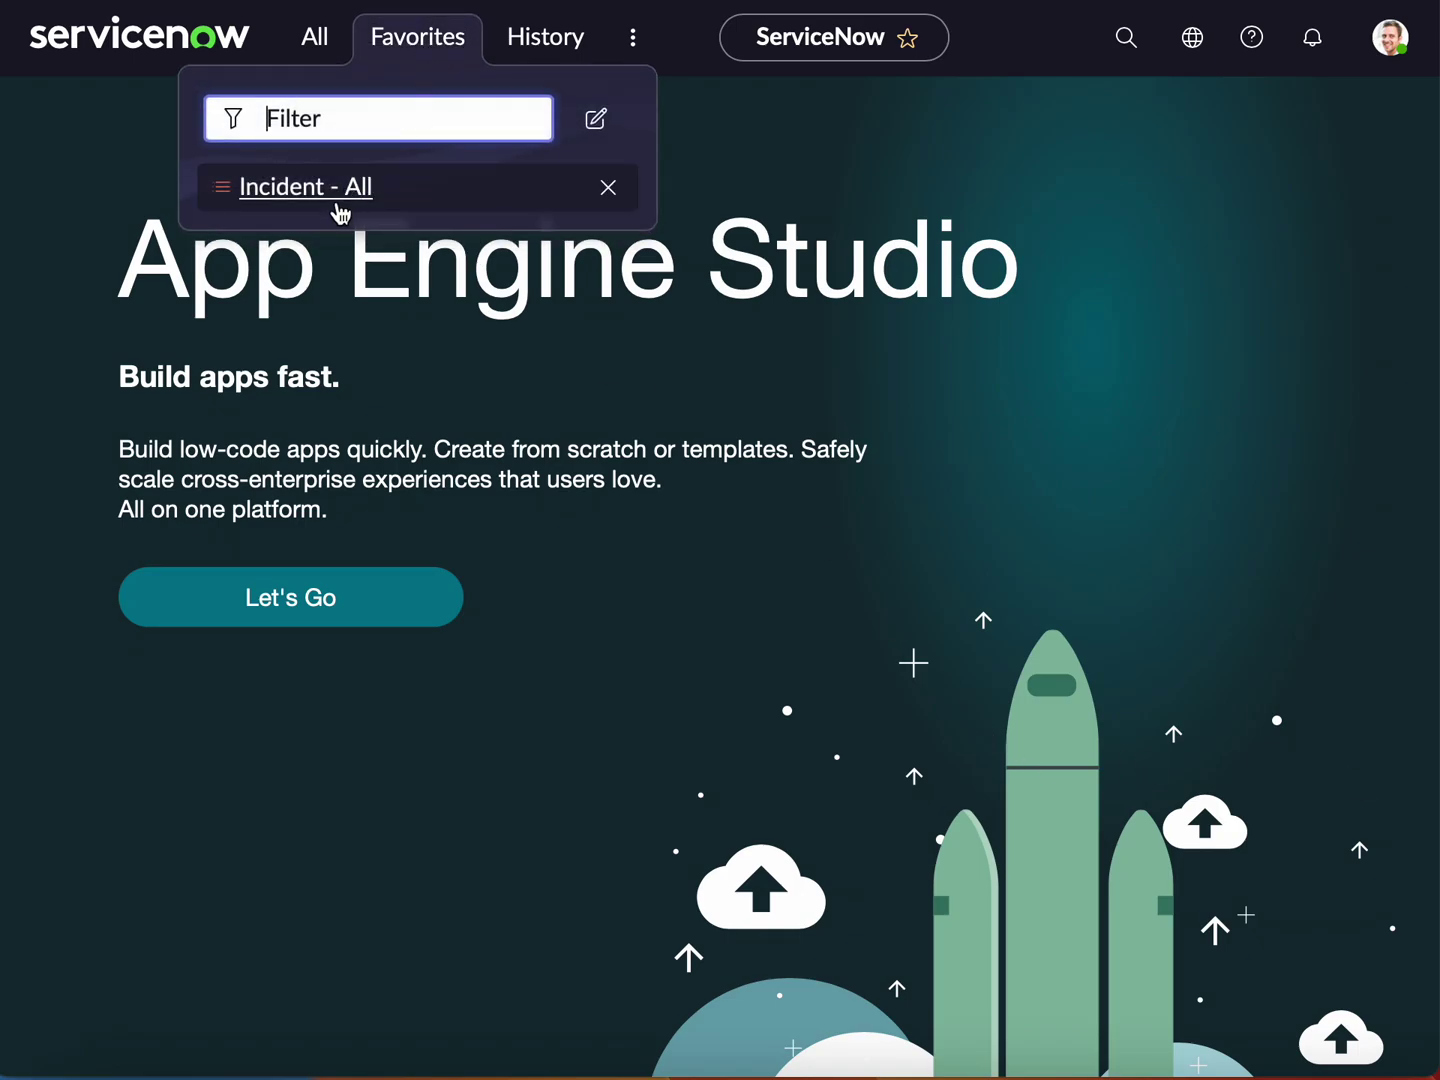
pyautogui.click(337, 198)
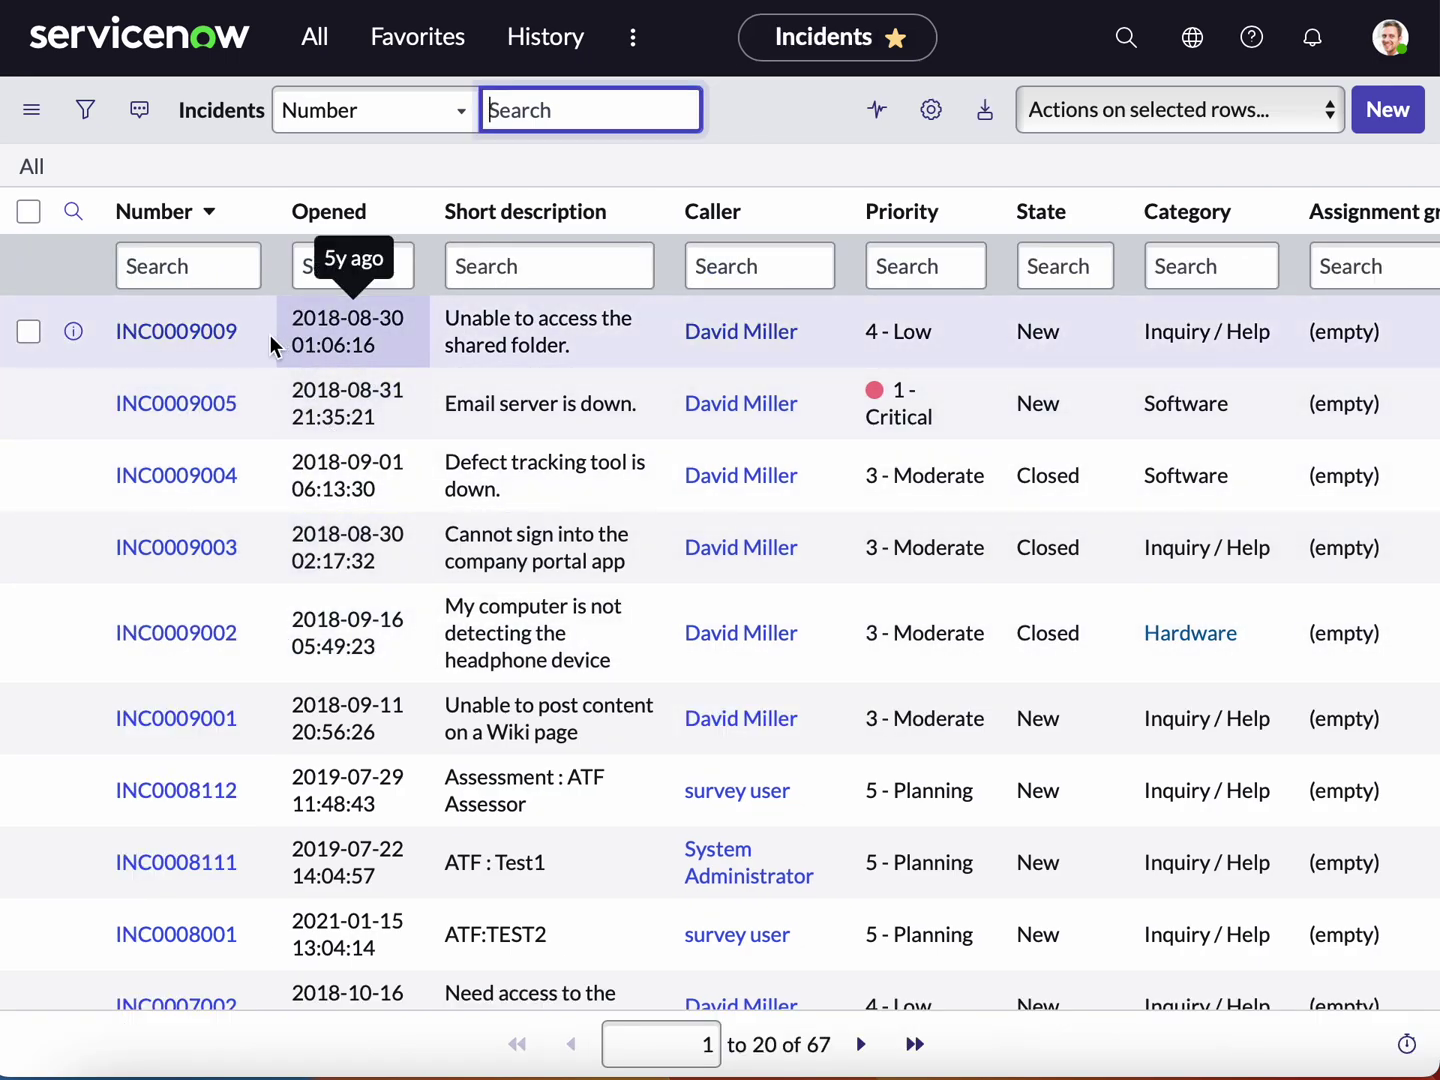
# Step: Open incident INC0009009 about being unable to access the shared folder
pyautogui.click(212, 331)
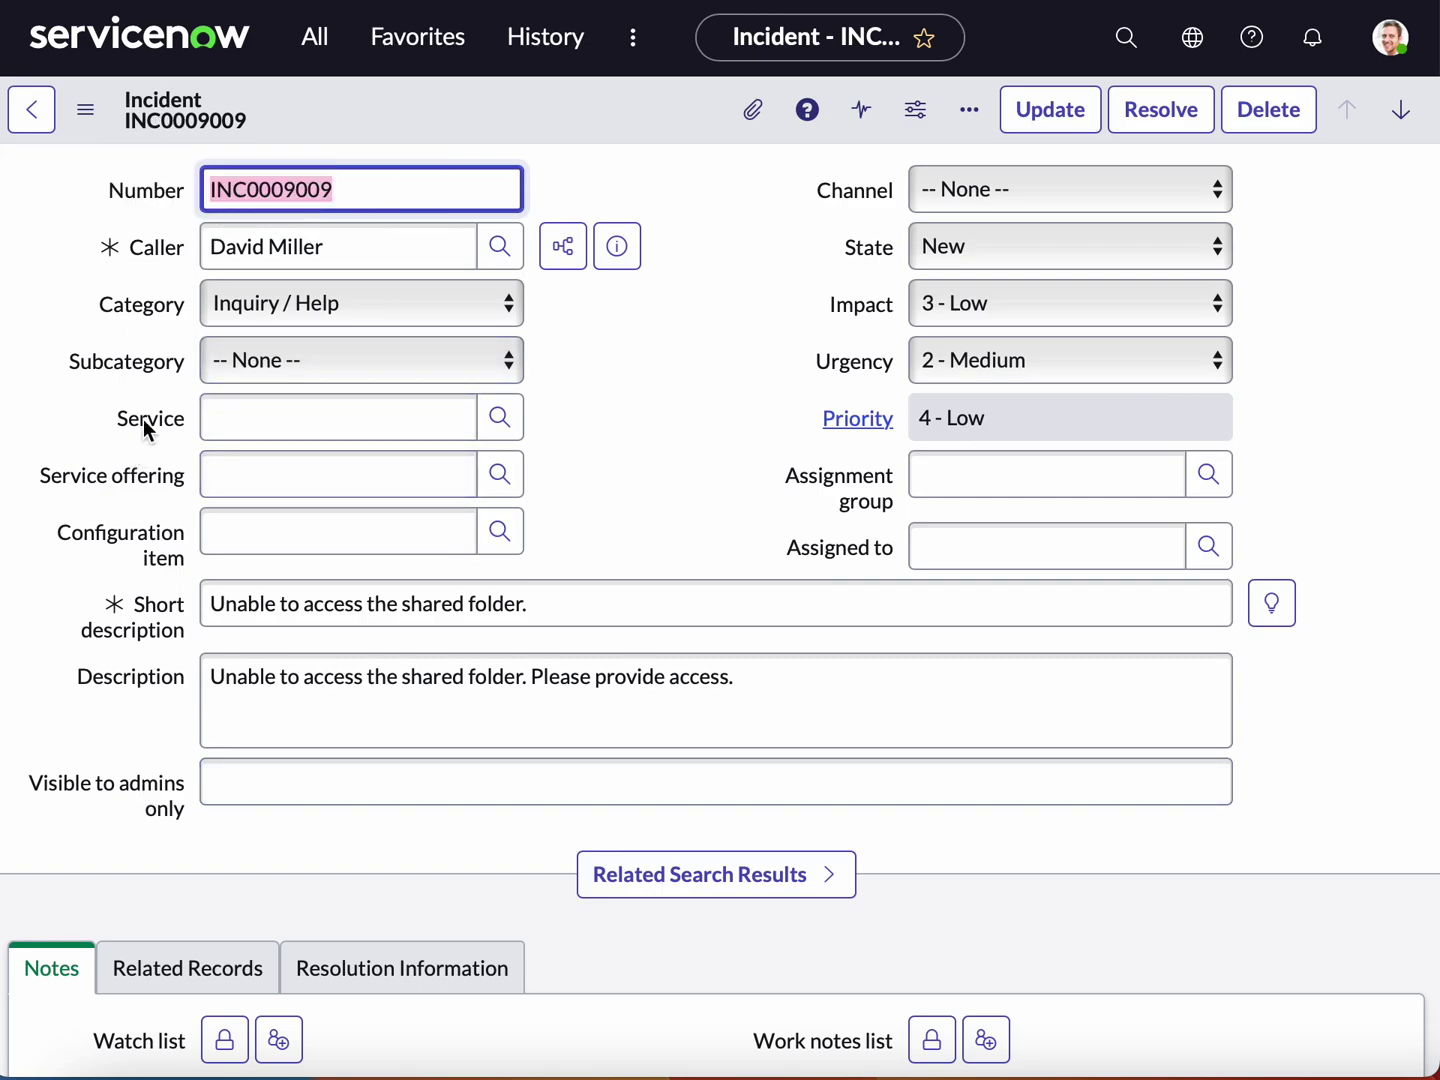
# Step: Start a new Incident UI policy via the form menu's Configure > UI Policies
pyautogui.click(86, 121)
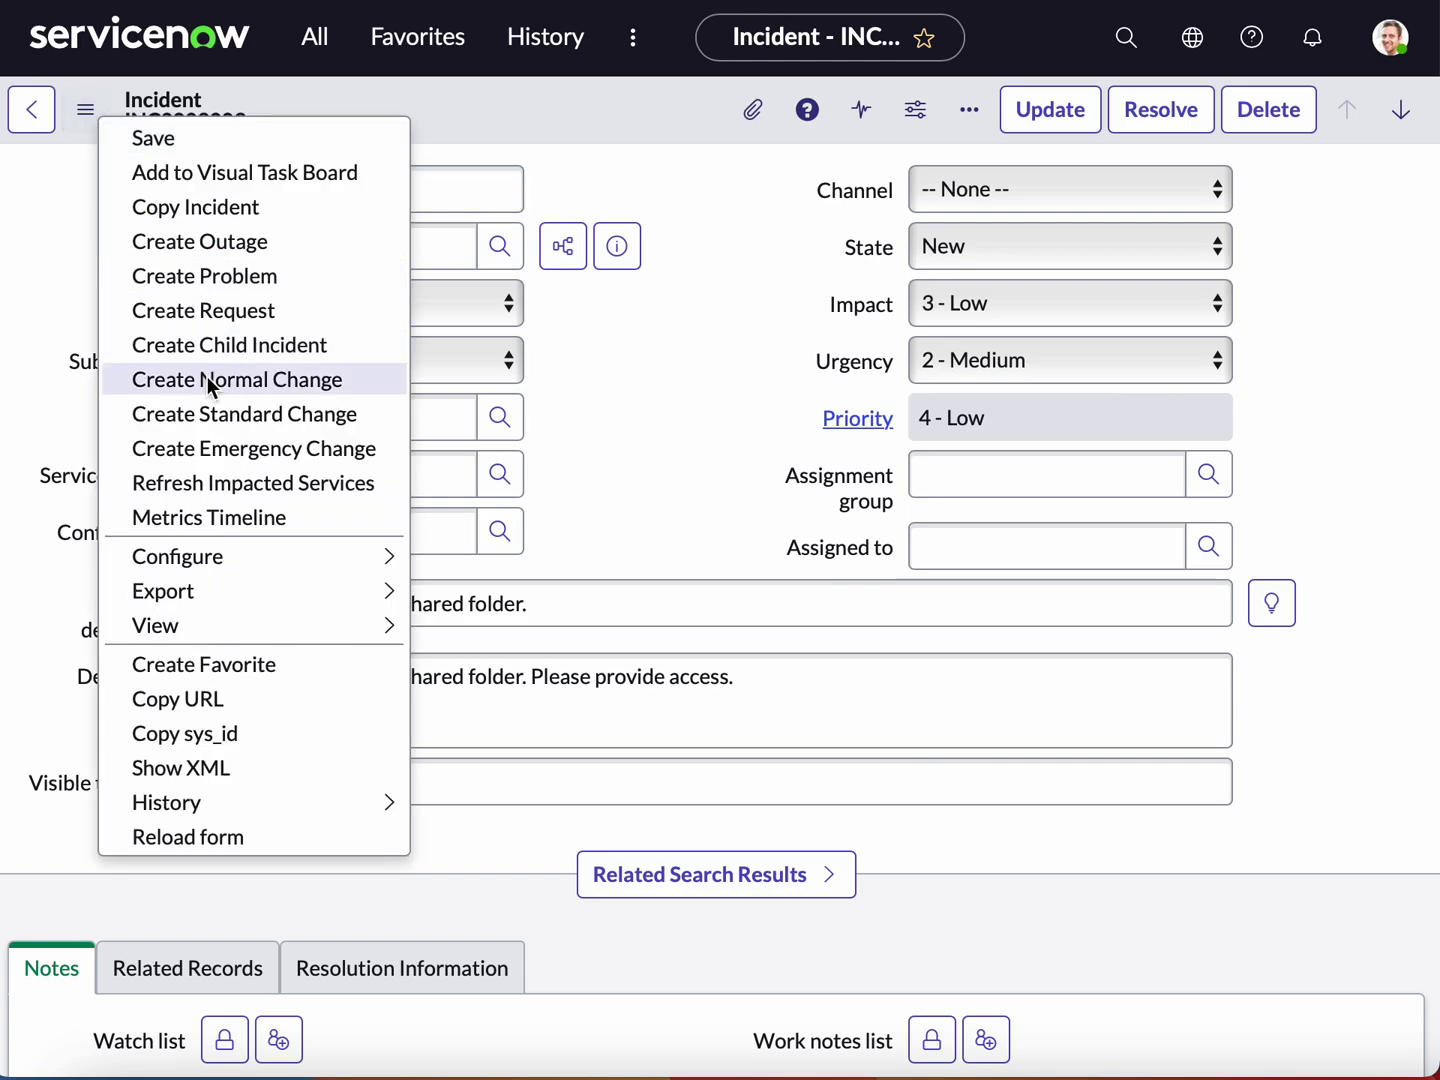
pyautogui.moveTo(236, 548)
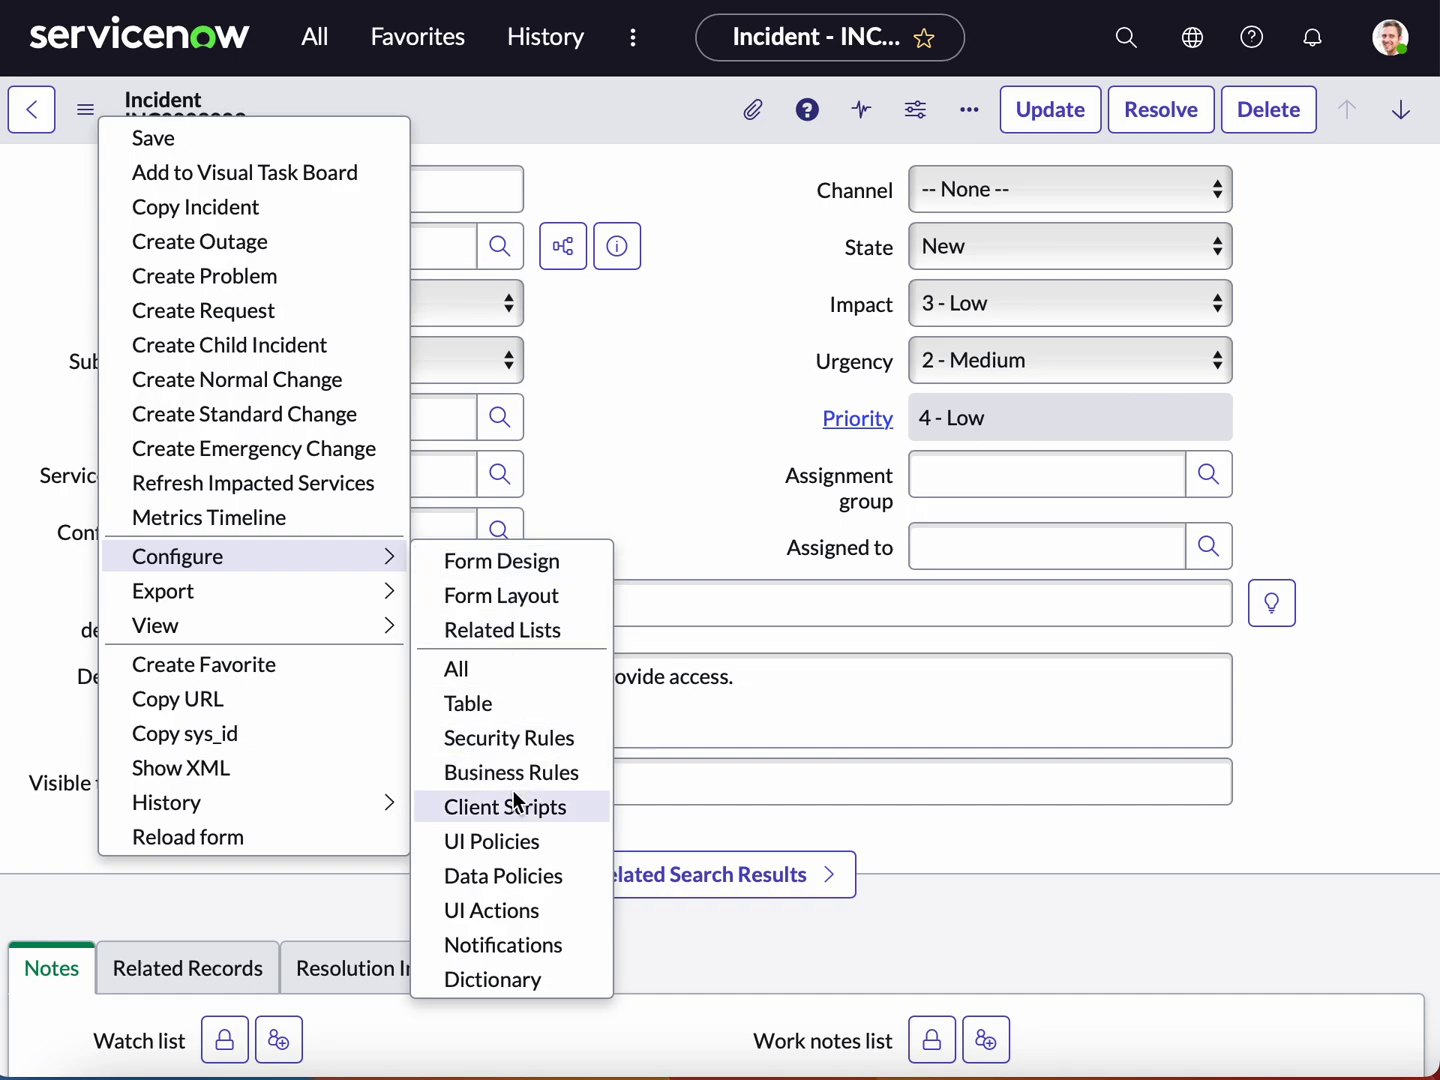
pyautogui.click(513, 843)
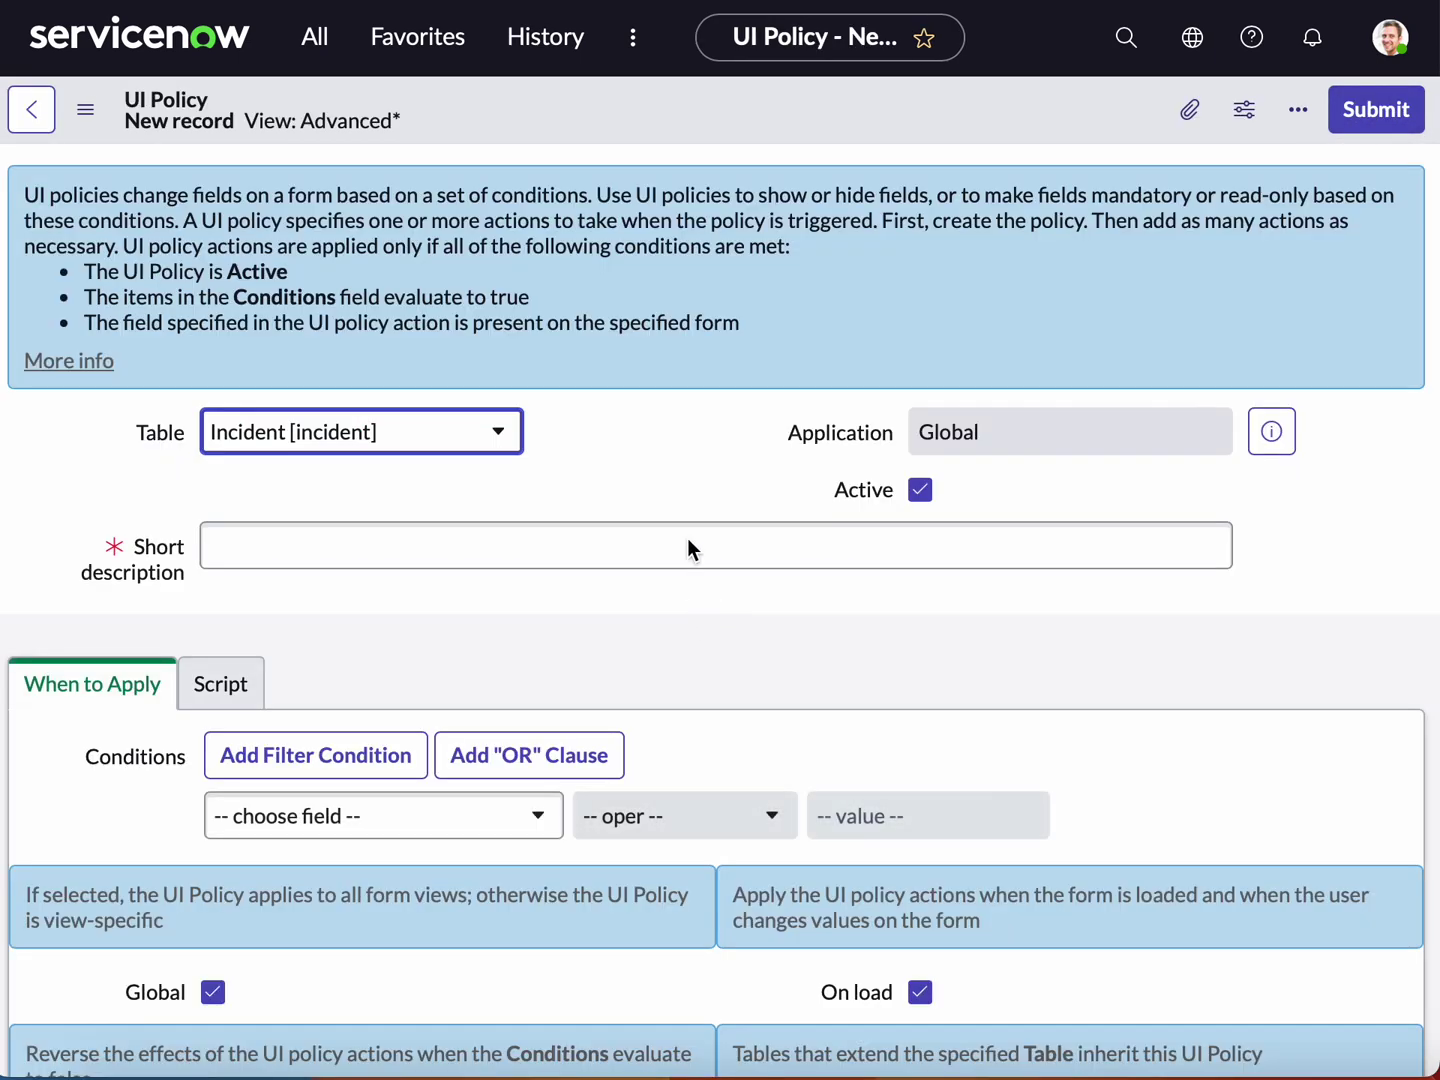
# Step: Enter 'hide field from itil' as the short description and go to the Script section
pyautogui.click(616, 550)
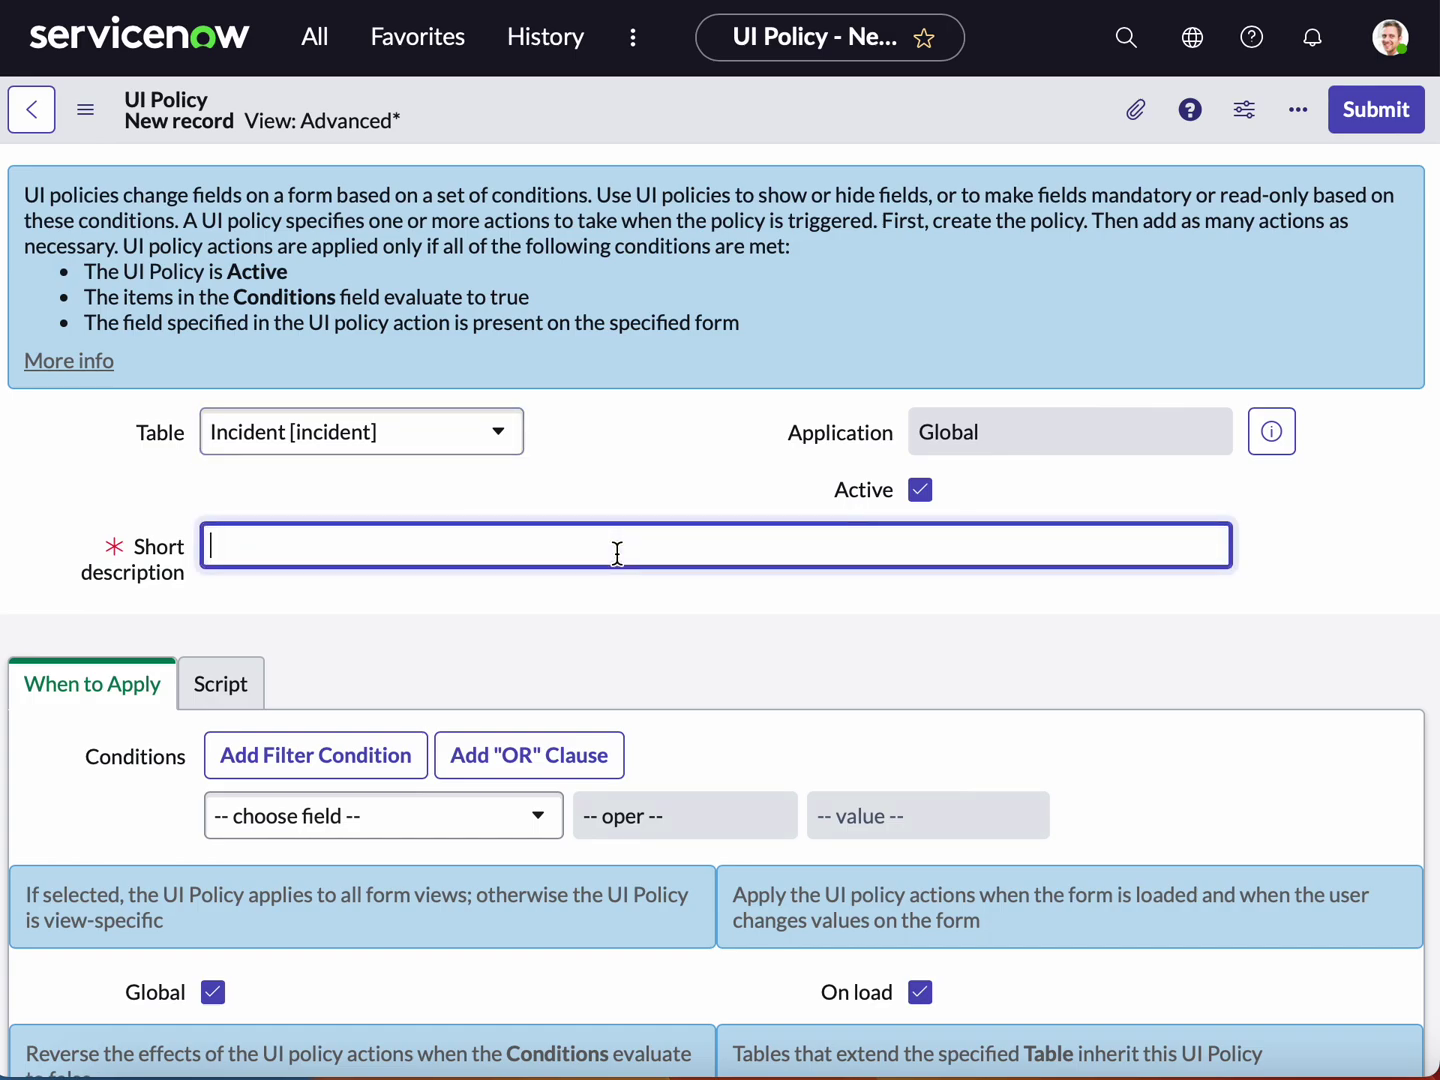
pyautogui.write('hide field from itil')
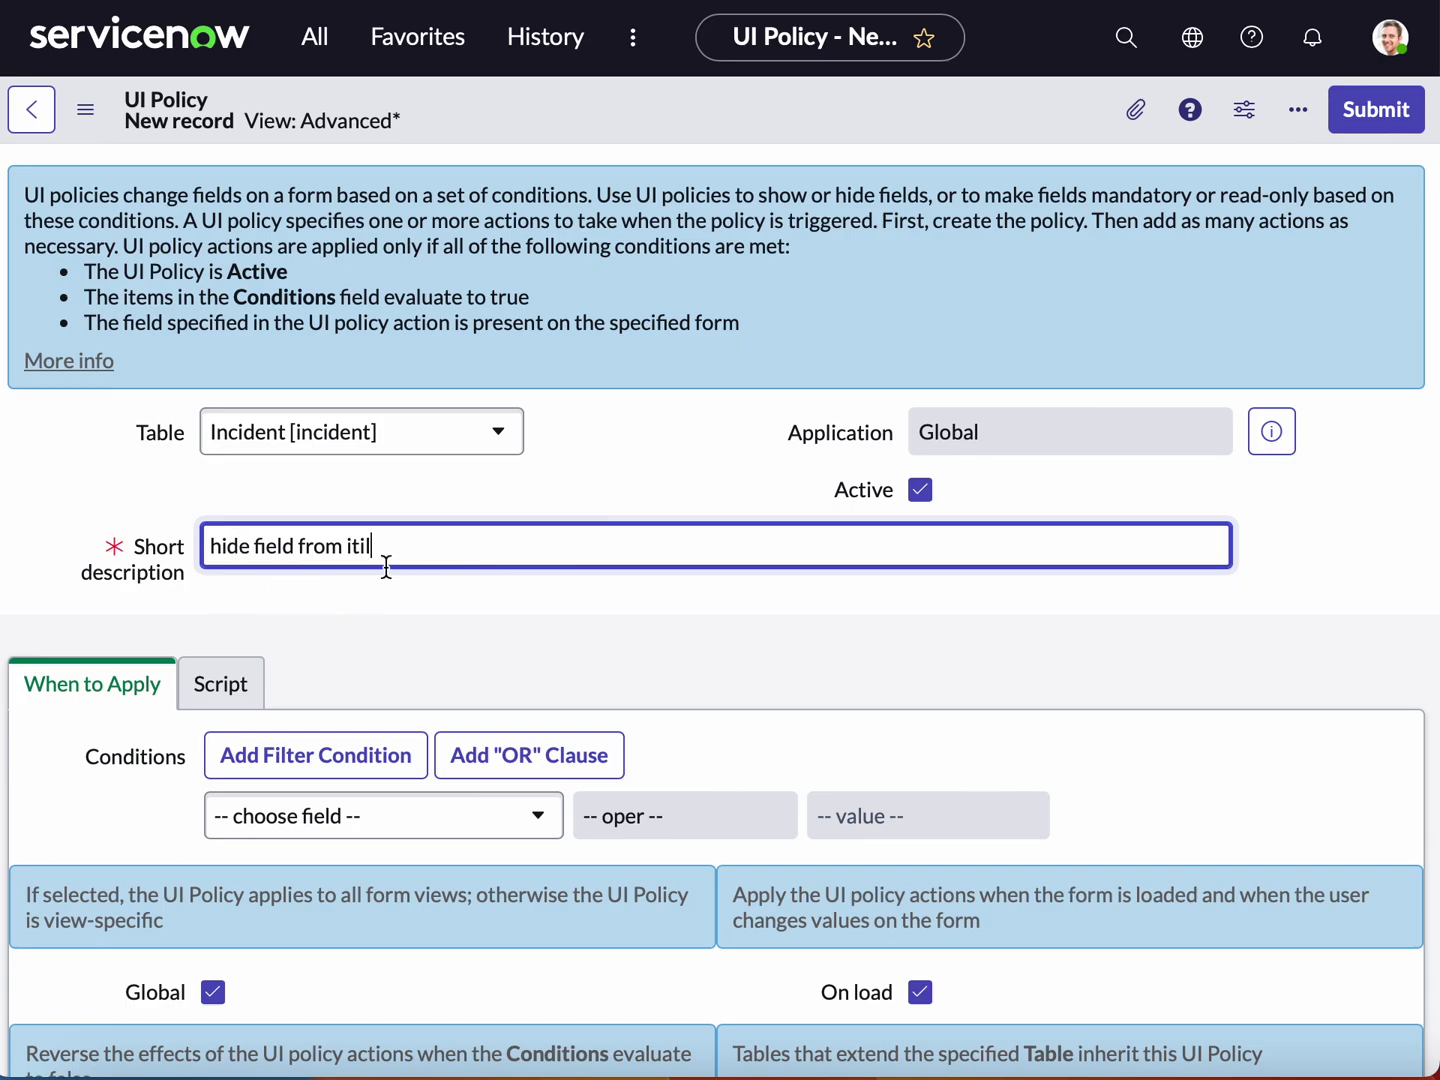
pyautogui.click(219, 700)
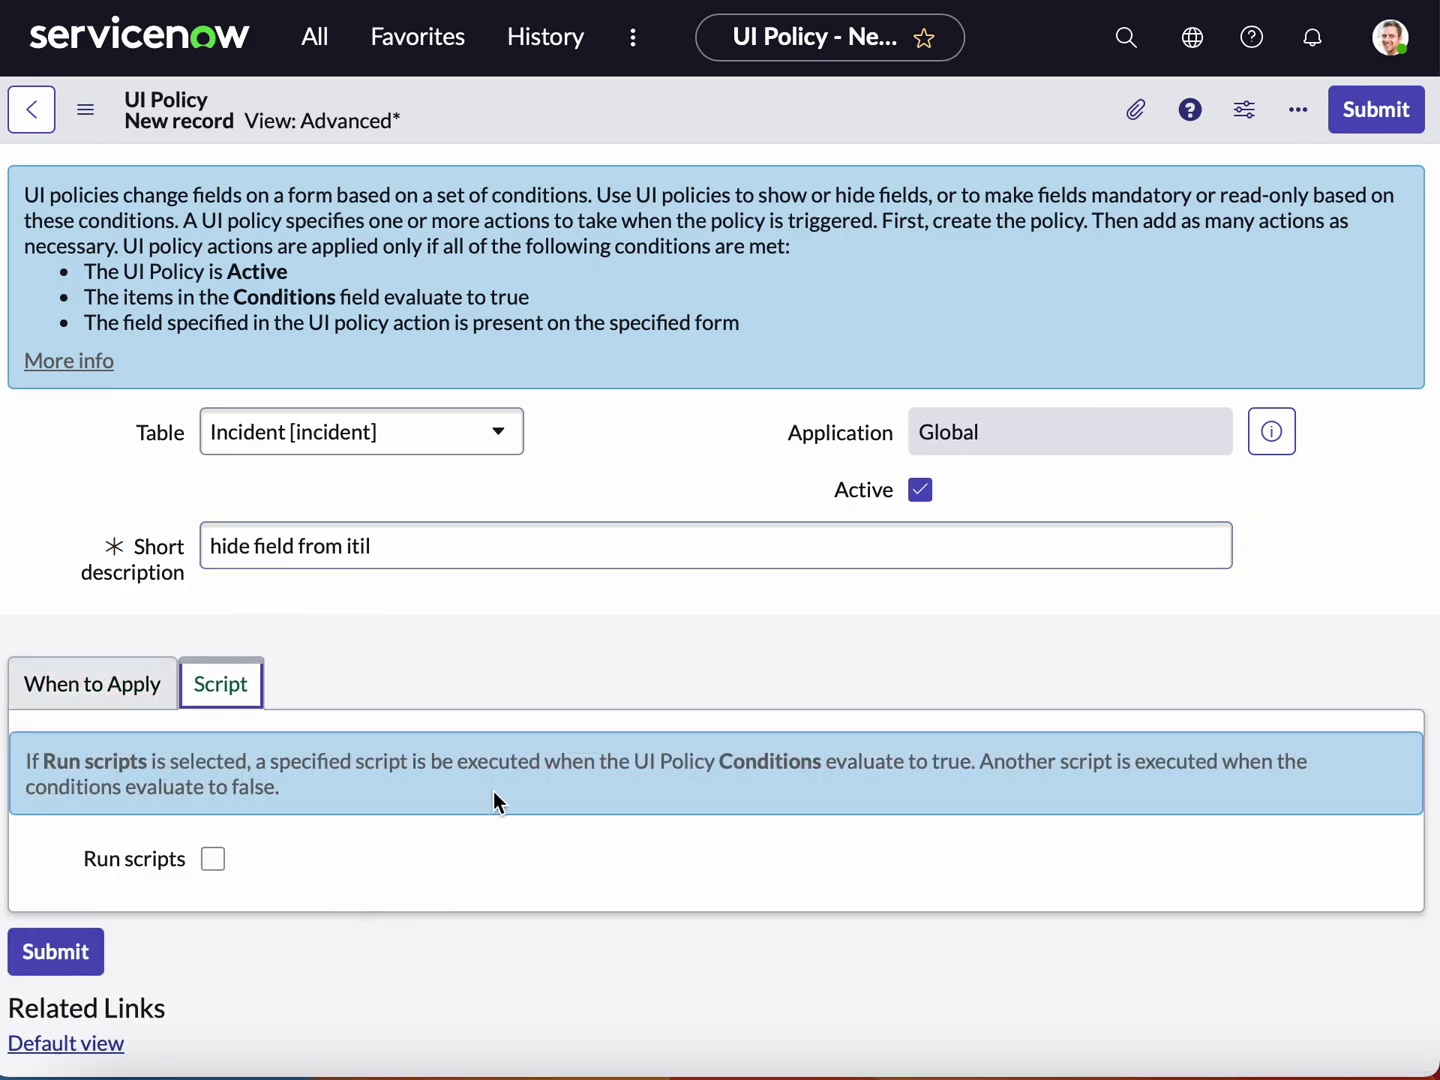
pyautogui.click(124, 702)
pyautogui.scroll(-2, 238, 784)
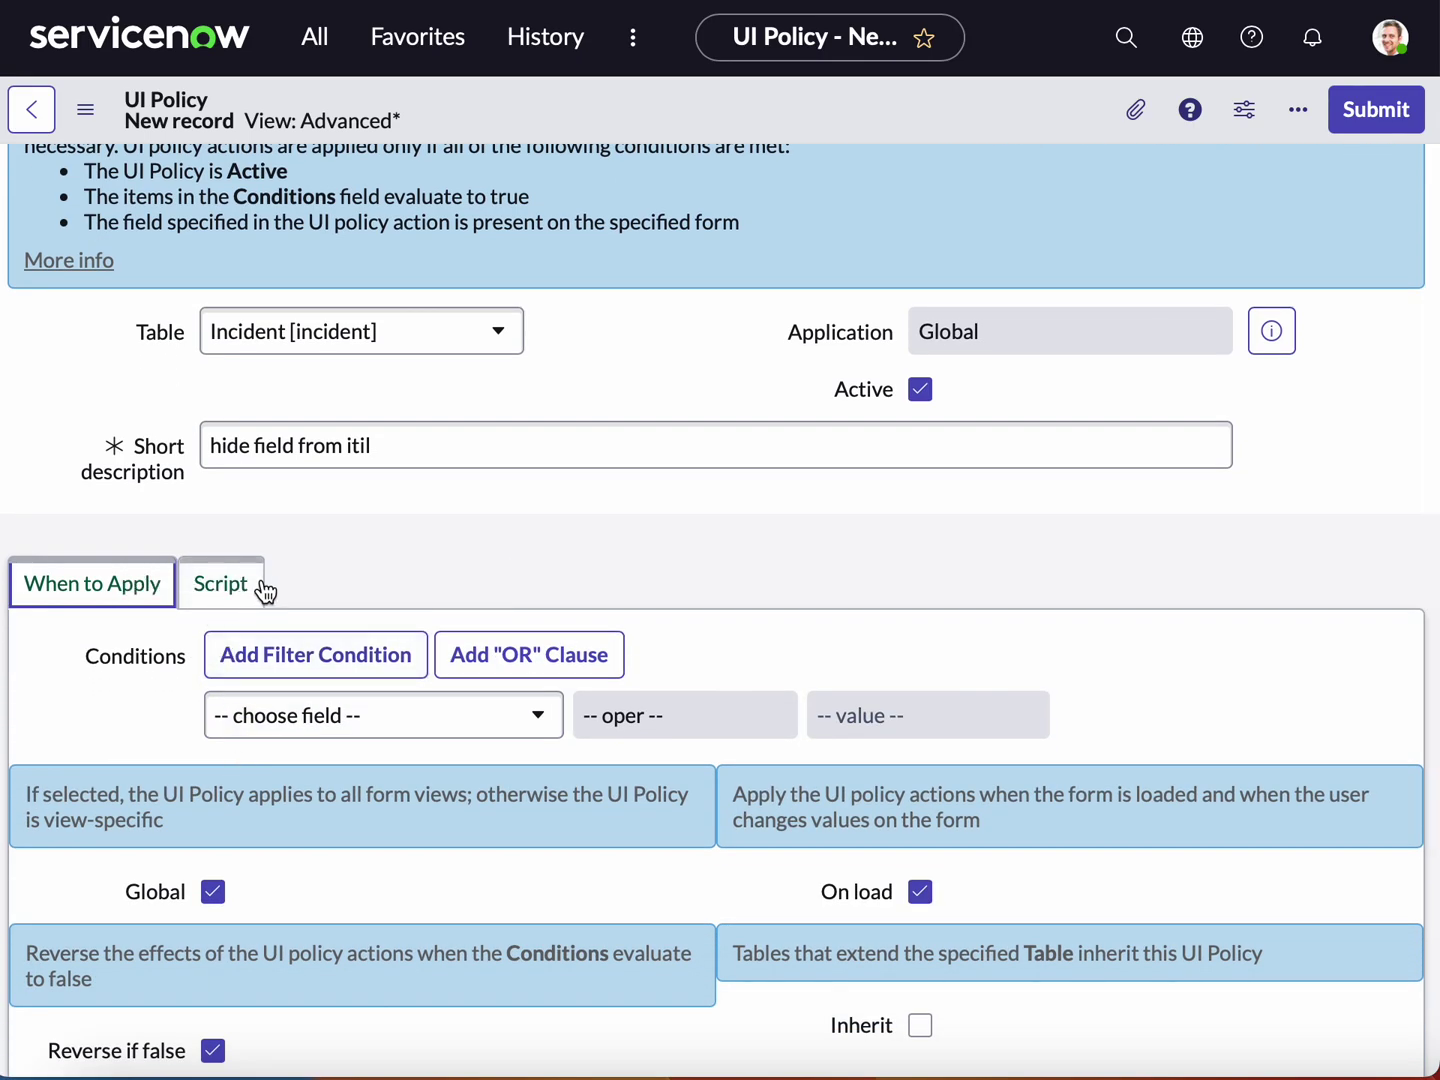
pyautogui.click(242, 595)
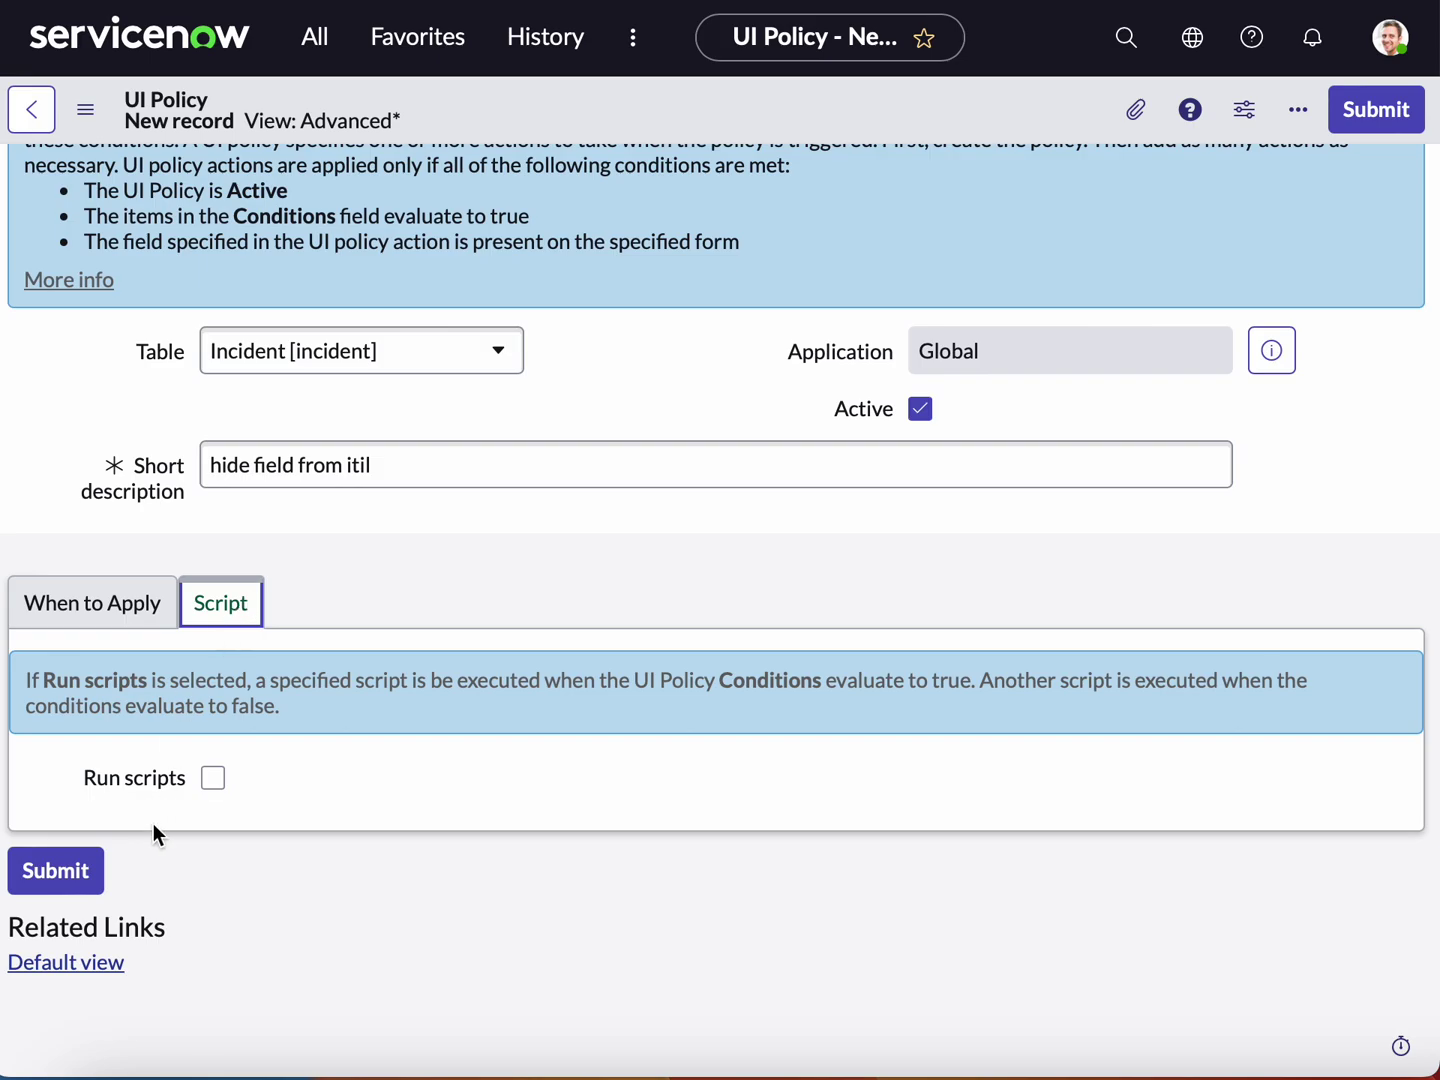
# Step: Enable Run scripts with 'Run scripts in UI type' set to All
pyautogui.click(211, 778)
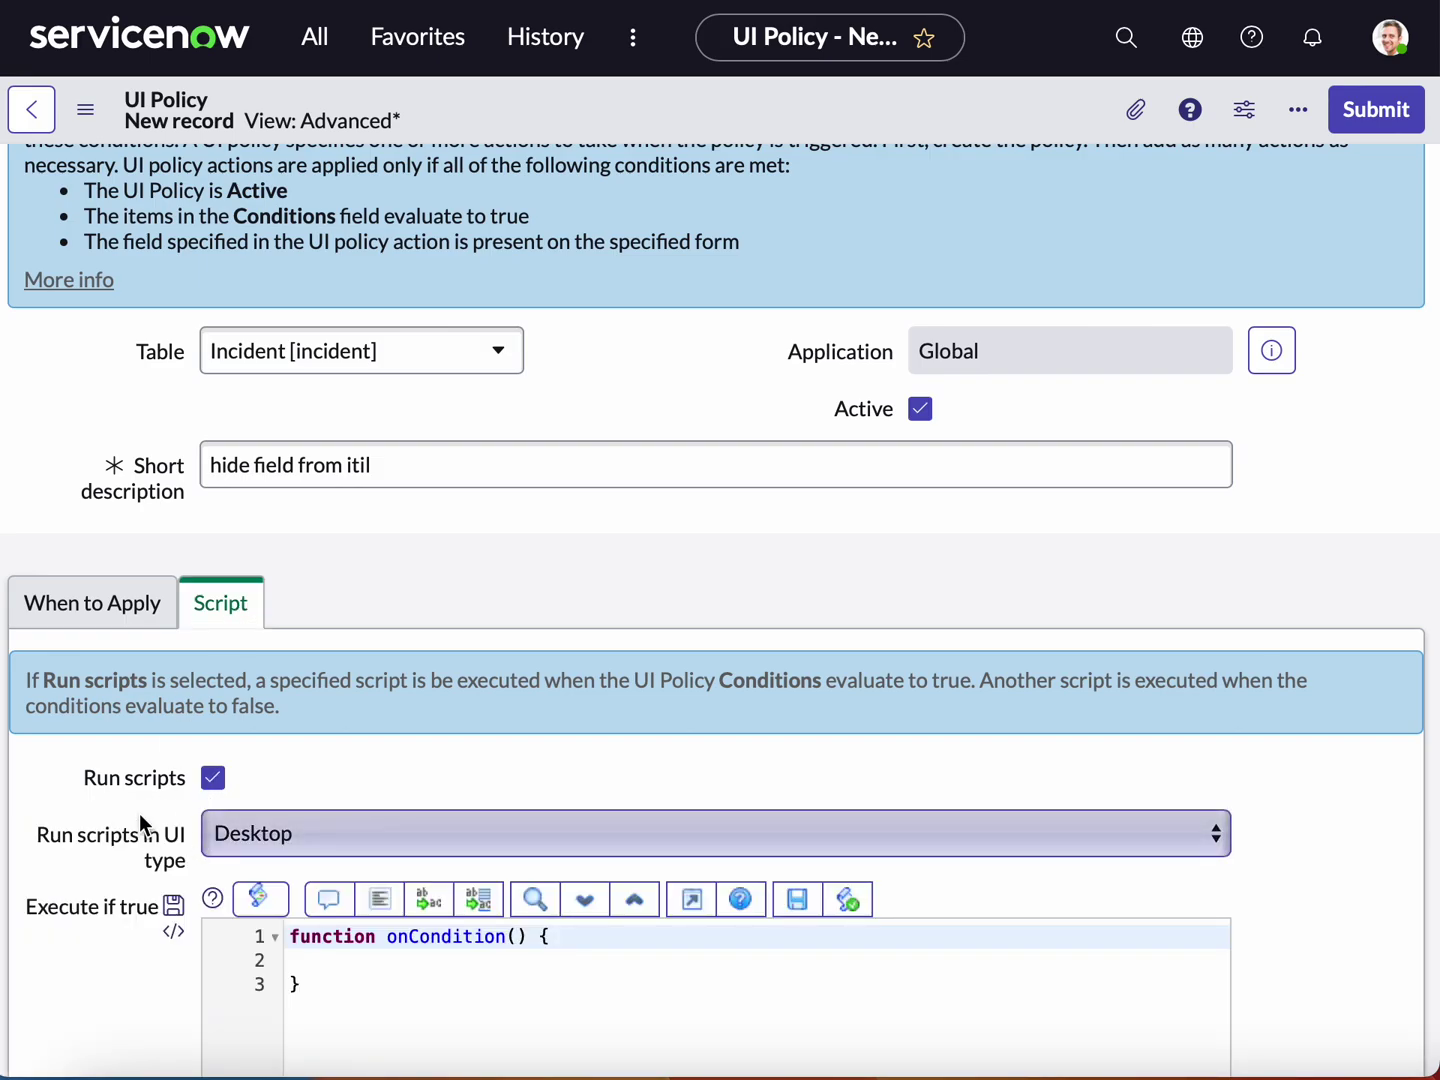
pyautogui.click(243, 843)
pyautogui.click(245, 896)
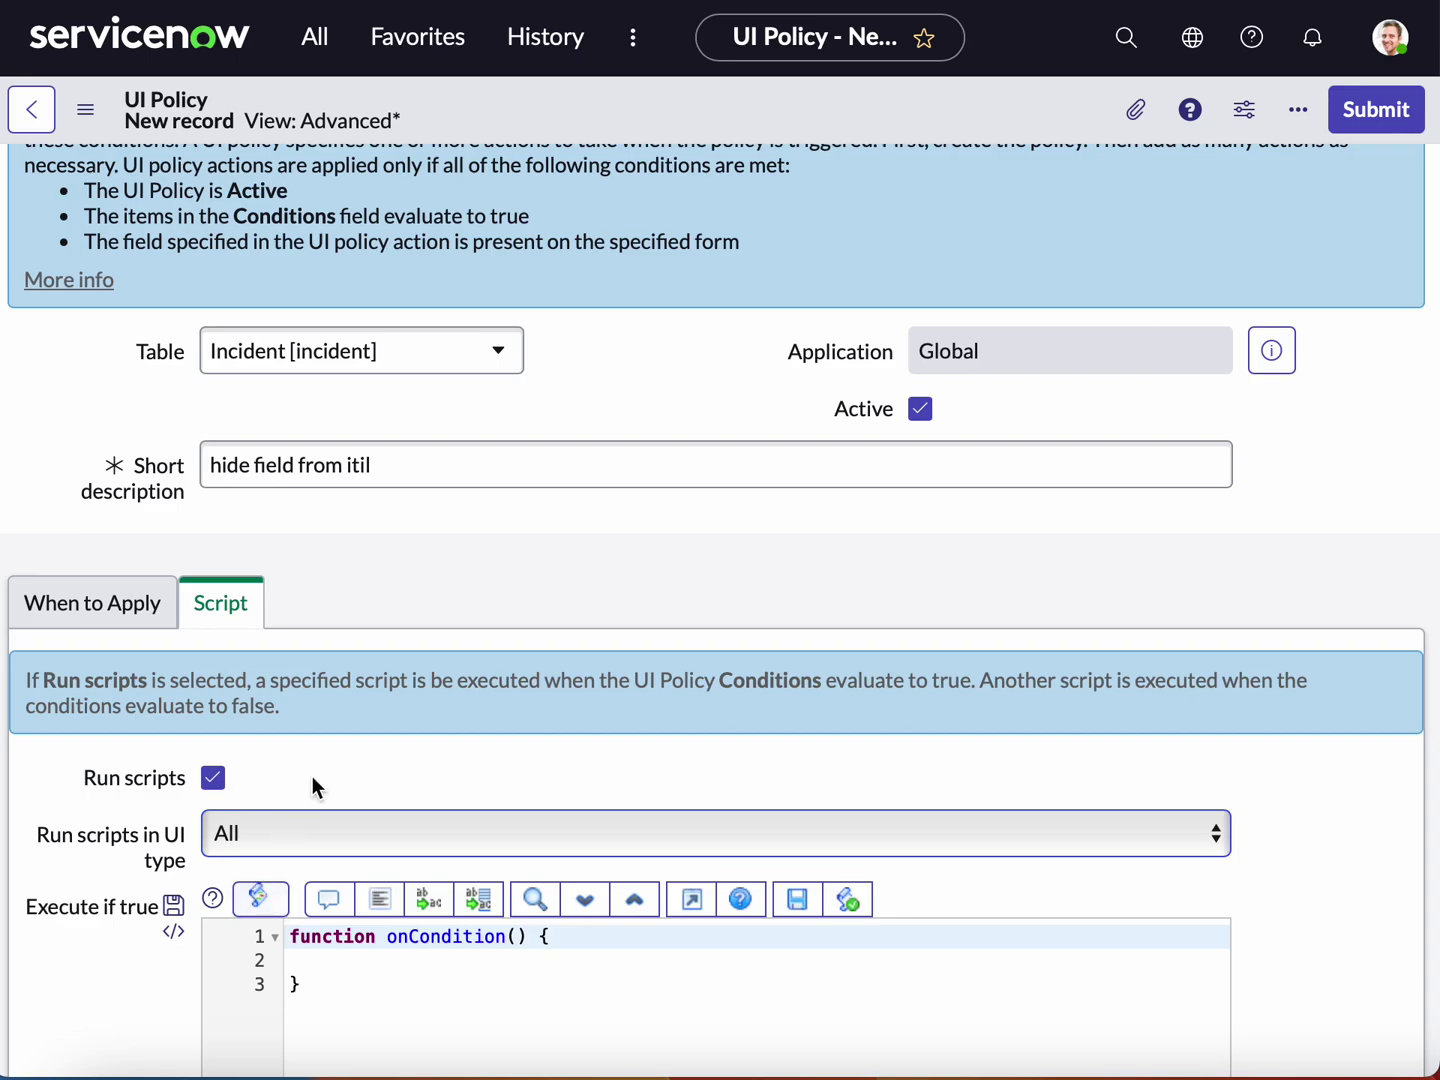
pyautogui.scroll(-5, 312, 768)
pyautogui.scroll(-3, 312, 767)
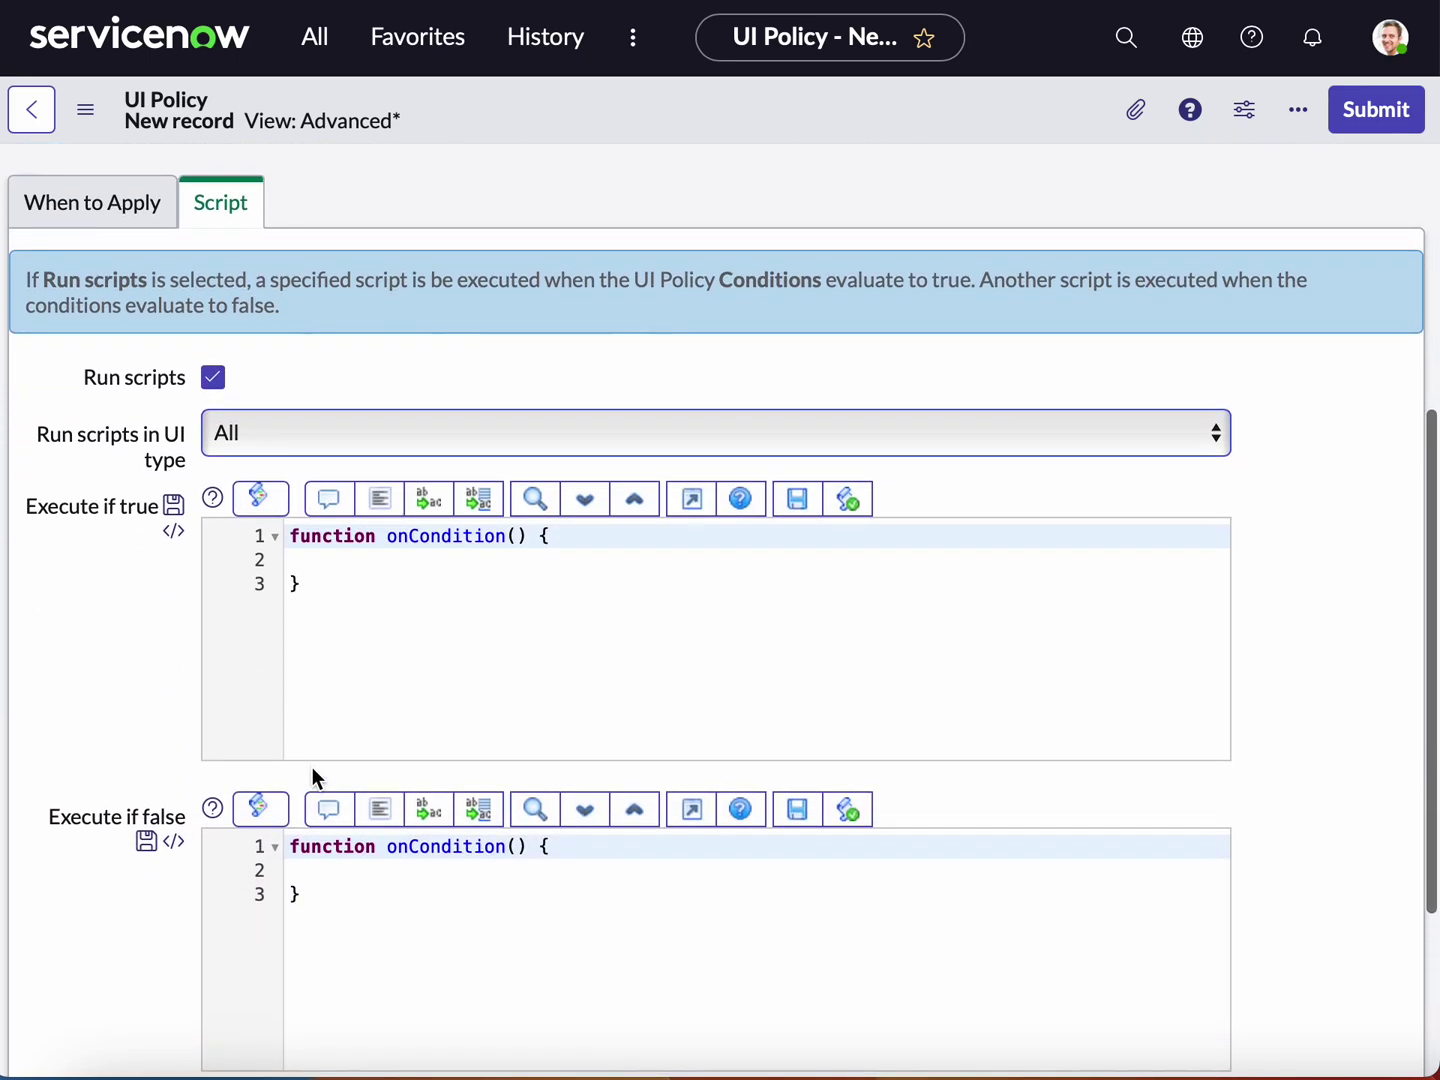
pyautogui.click(321, 631)
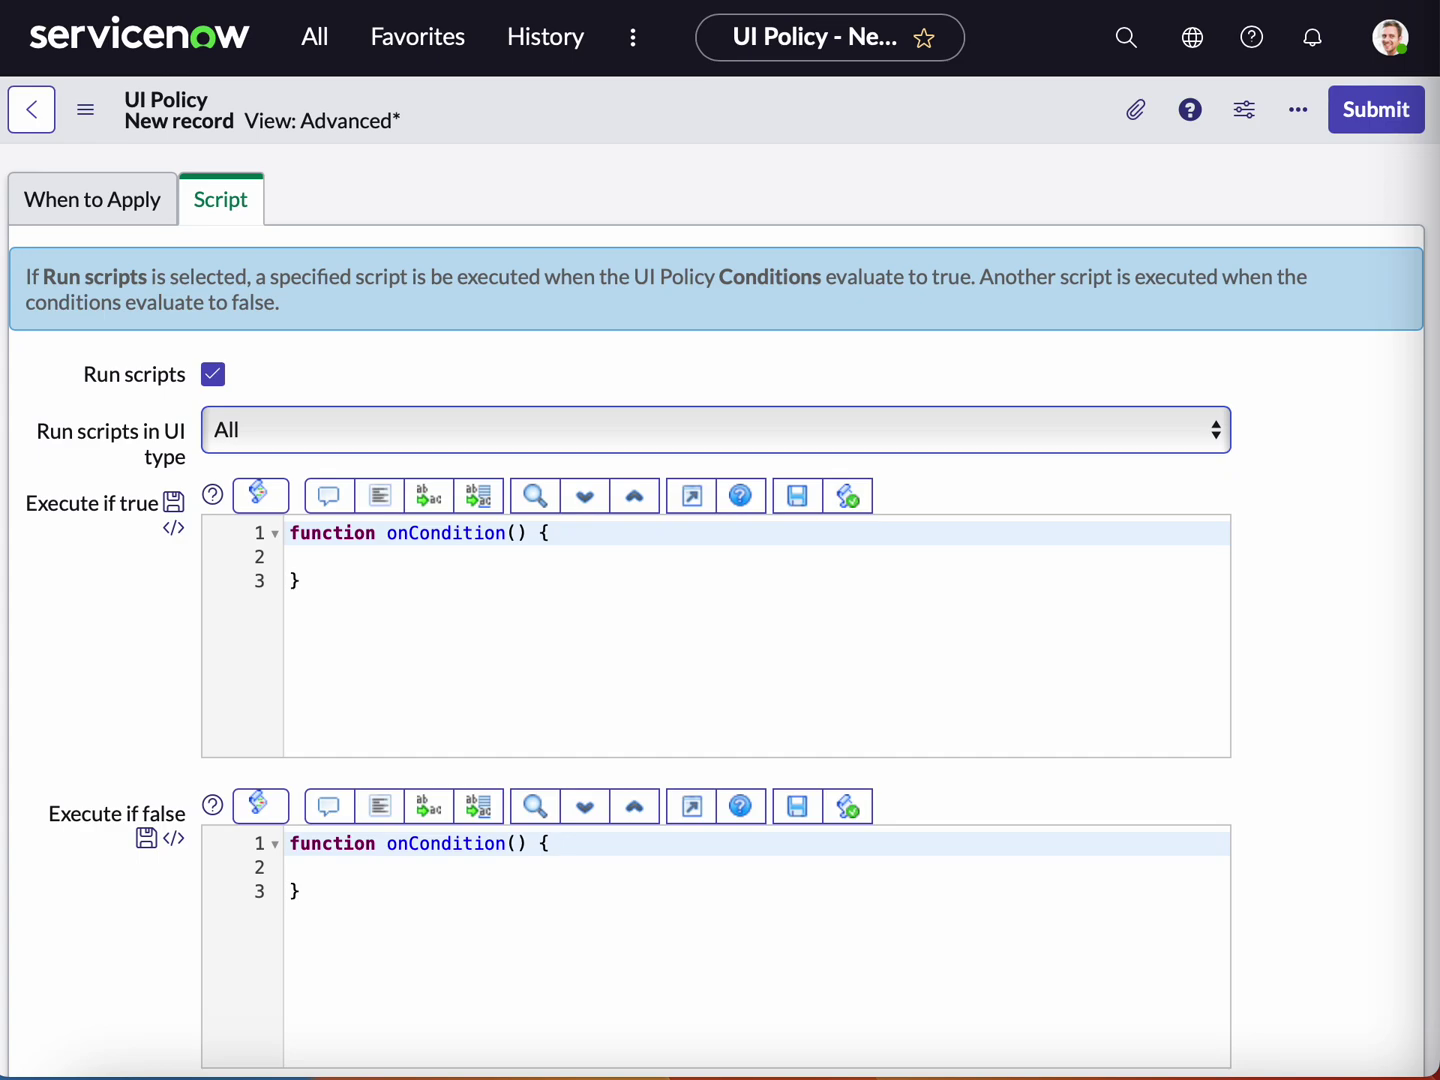
# Step: Replace the Execute if true stub with g_user.hasRoleExactly('itil') and g_form.setDisplay code hiding u_visible_to_admins_only
pyautogui.click(346, 579)
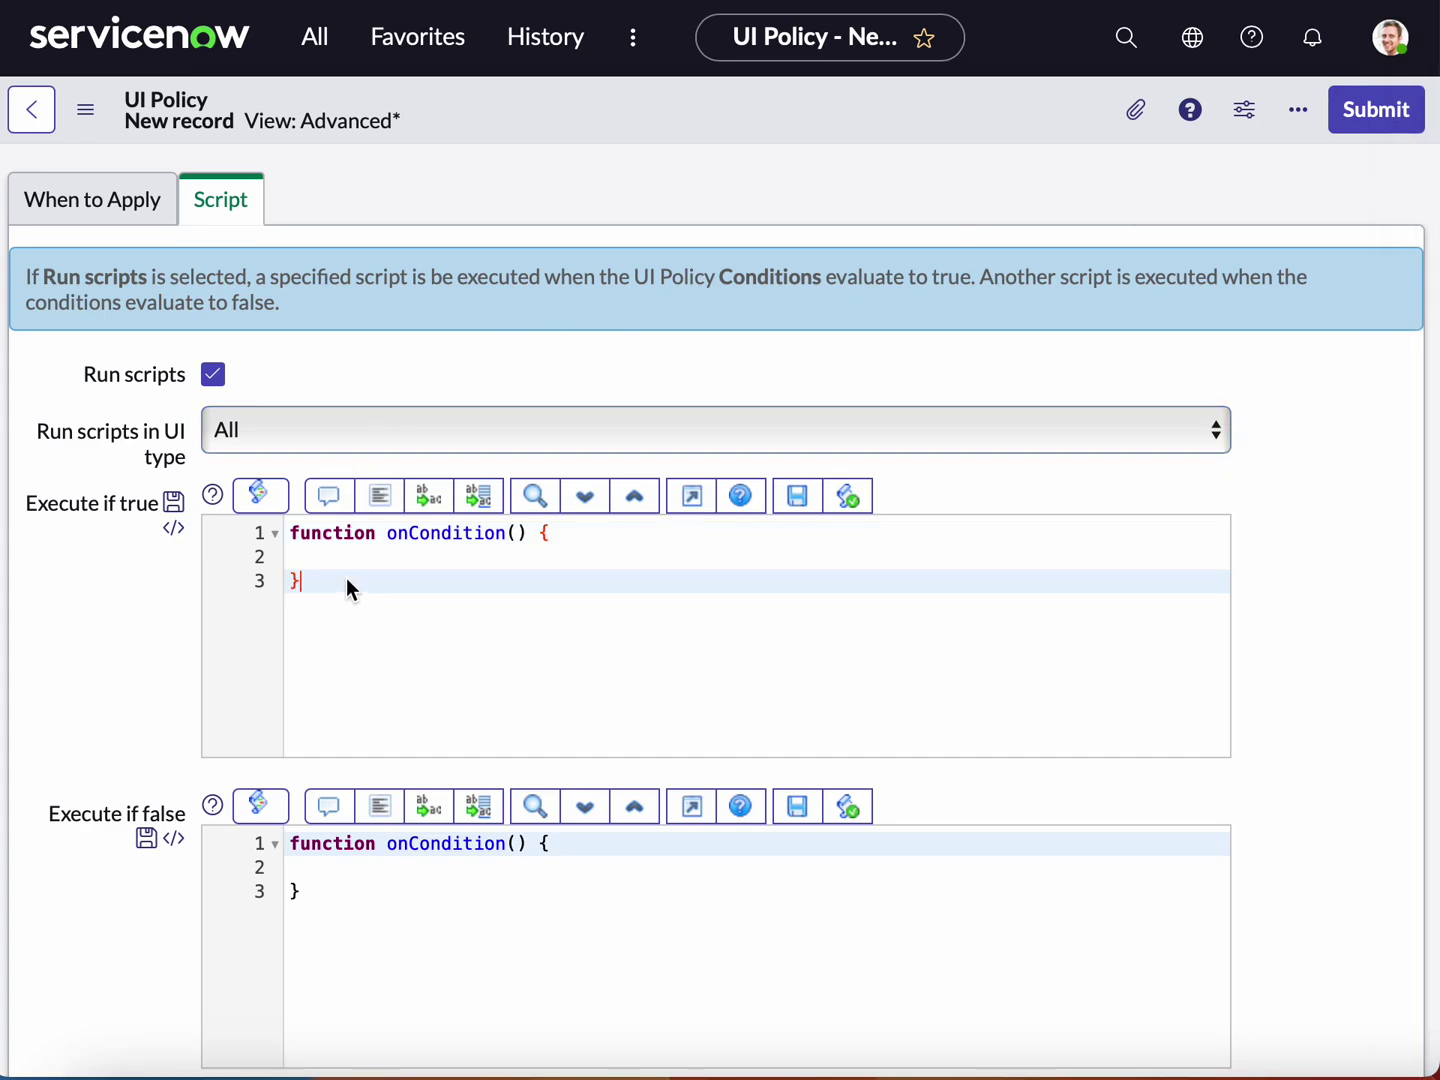
pyautogui.moveTo(347, 578); pyautogui.dragTo(286, 521)
pyautogui.write("//Execute if true  function onCondition() { var ourUser = g_user.hasRoleExactly('itil'); if(ourUser) { g_form.setDisplay('u_visible_to_admins_only', false); } }")
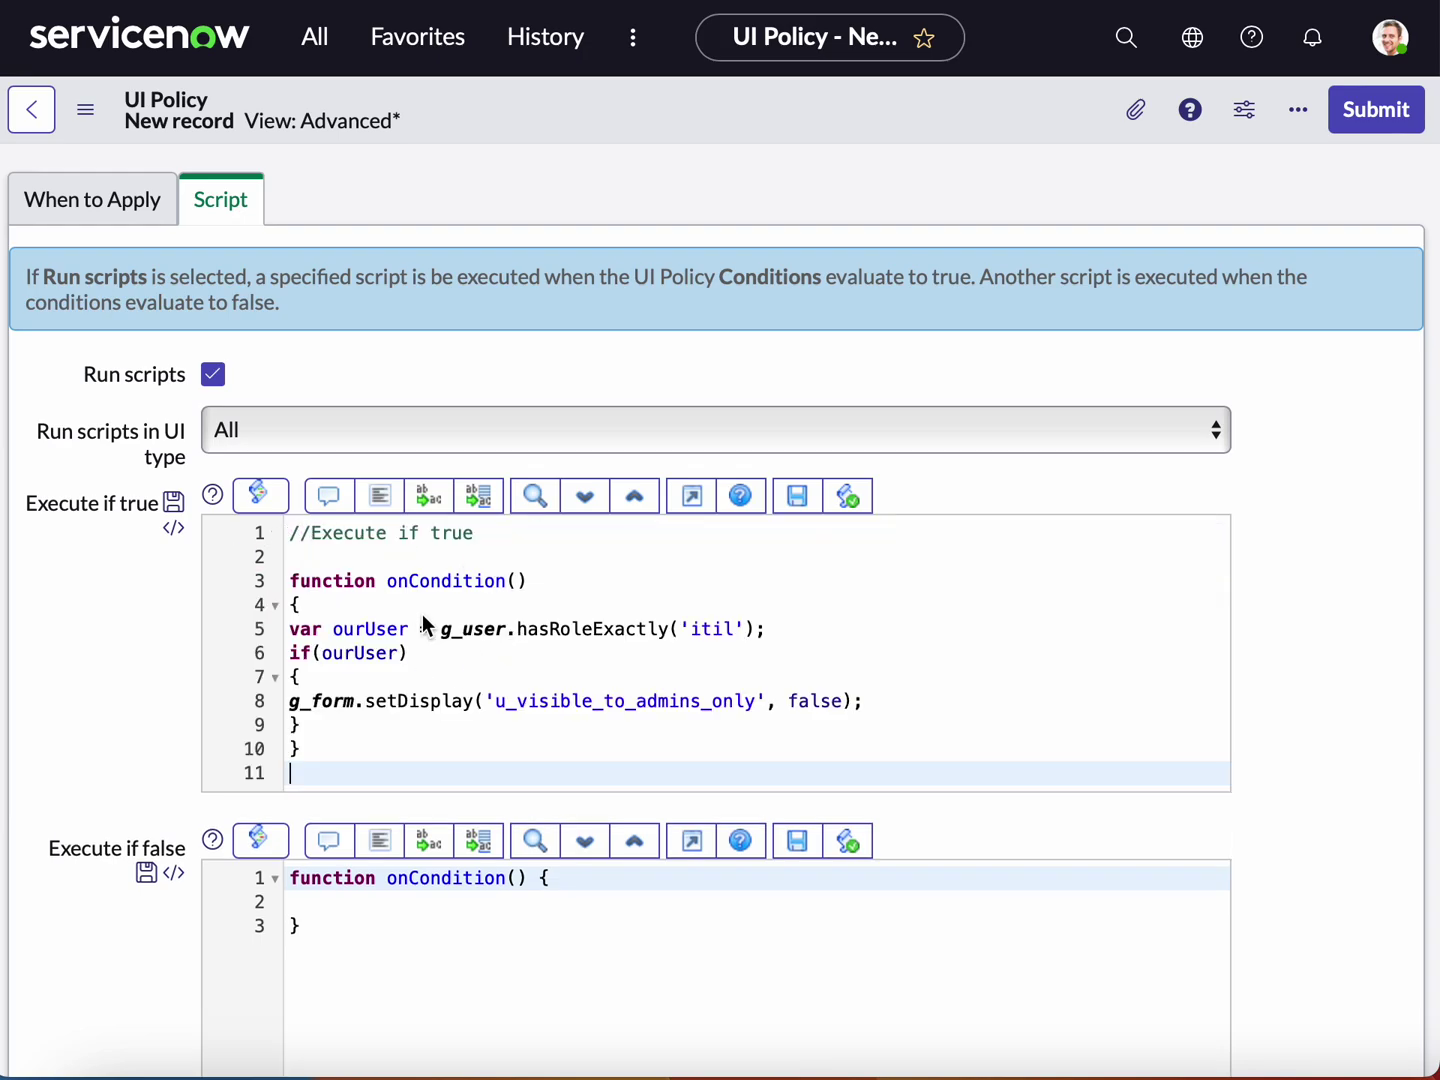
pyautogui.scroll(-2, 428, 626)
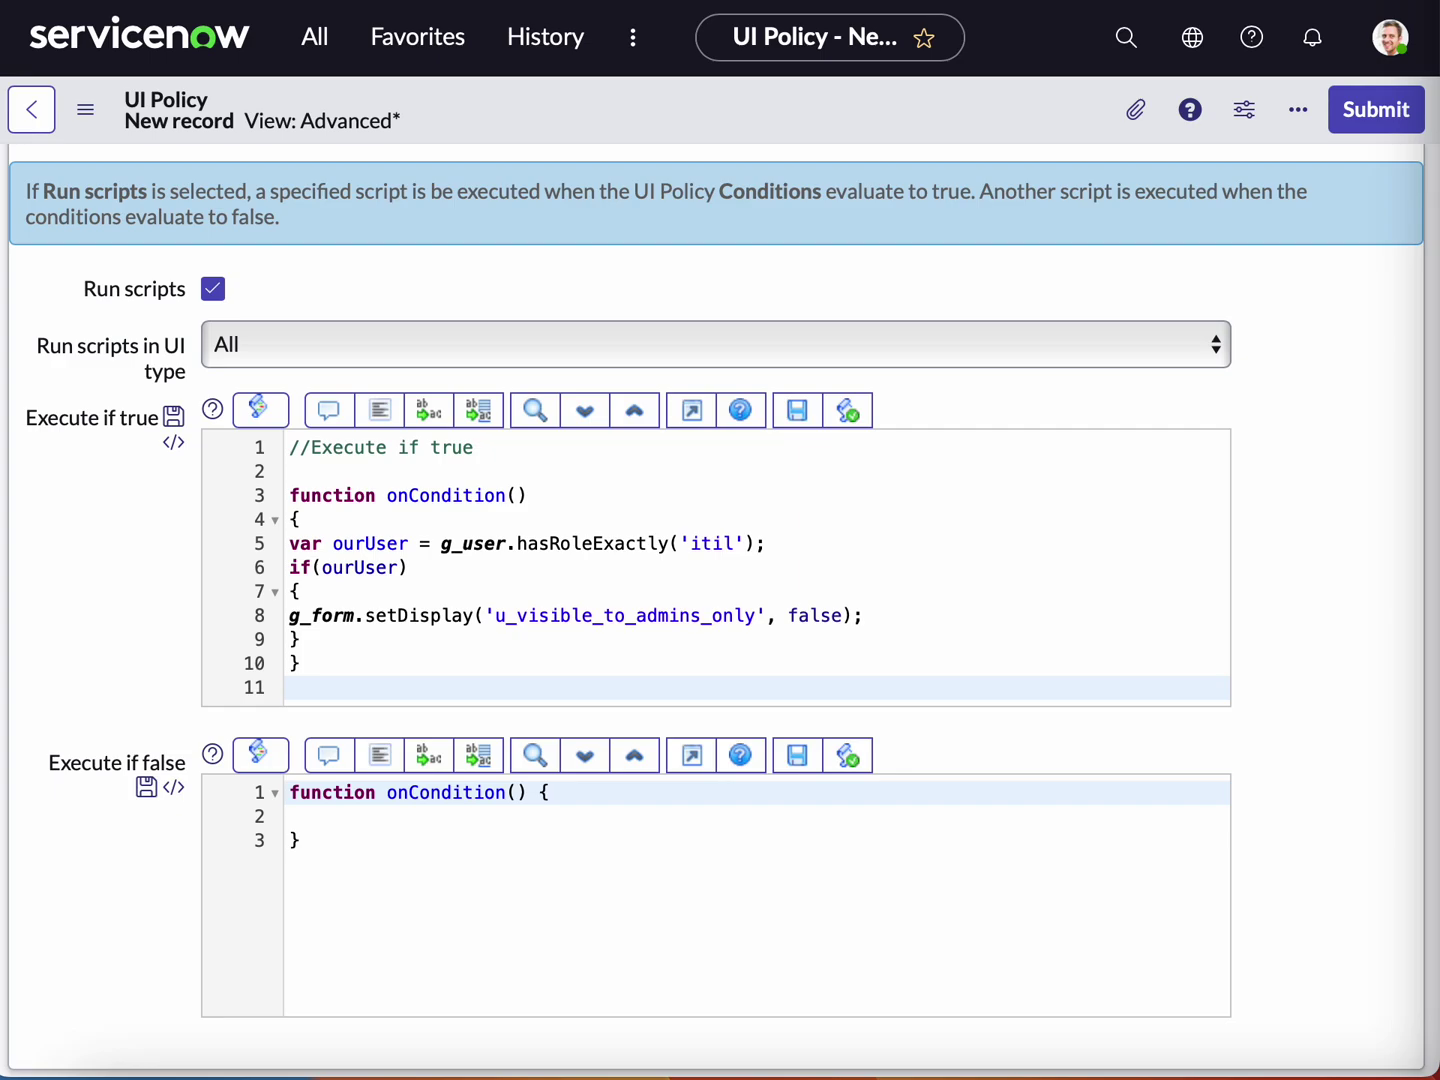
# Step: Paste the replacement Execute if false script and save the policy without leaving the form
pyautogui.click(446, 840)
pyautogui.moveTo(444, 841); pyautogui.dragTo(262, 791)
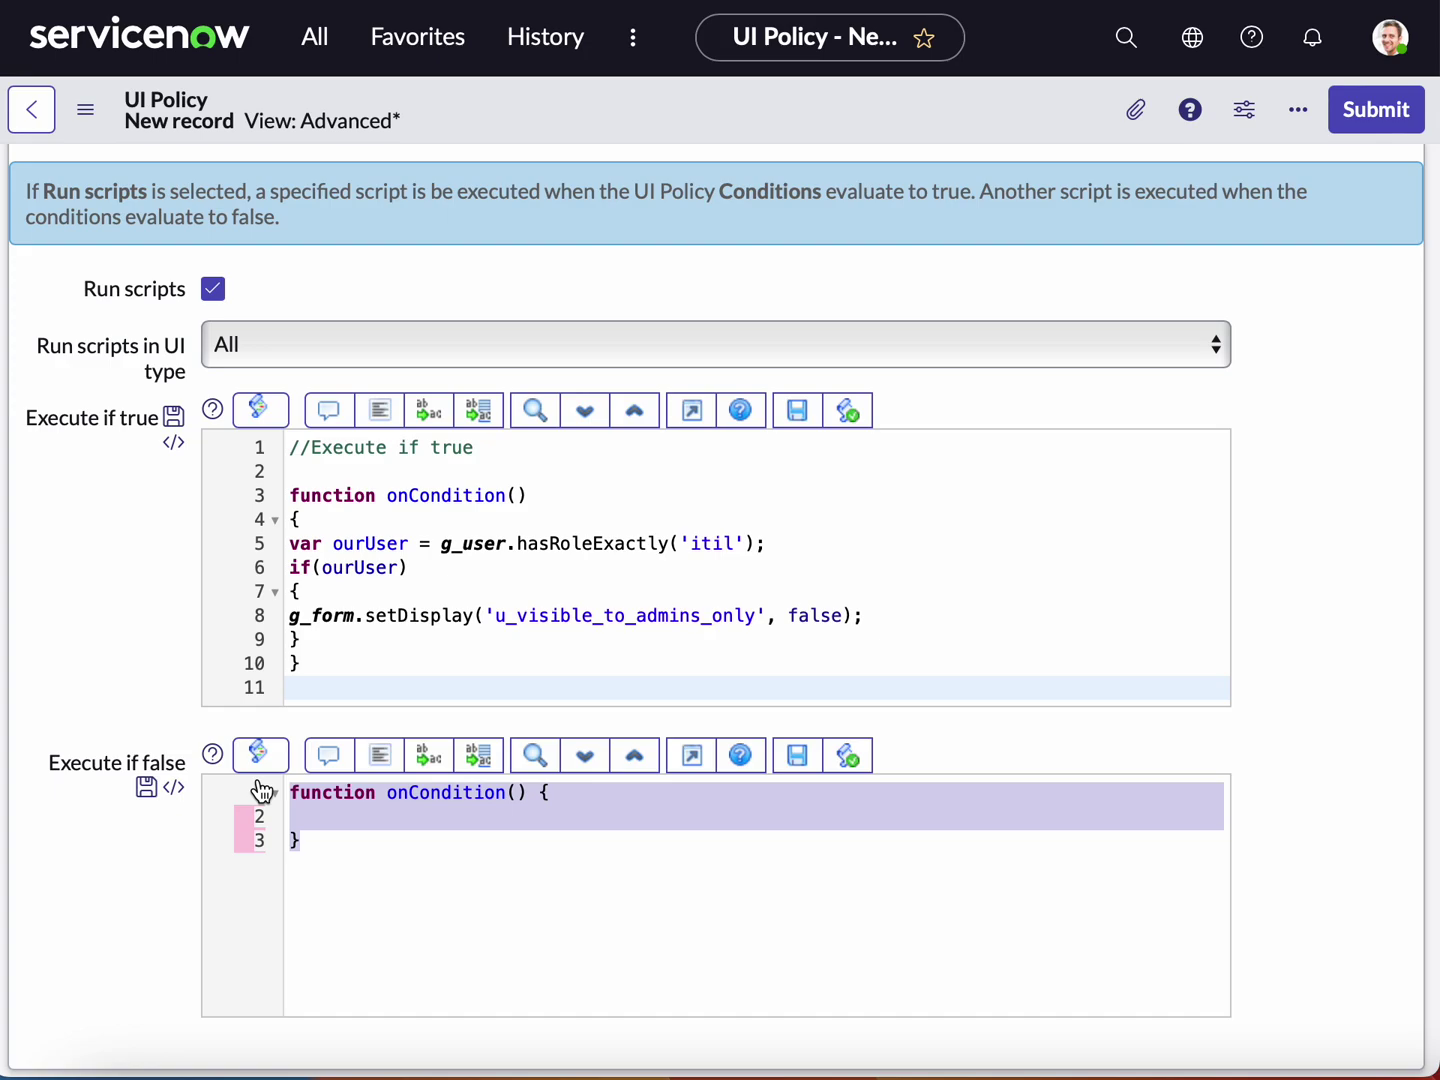
pyautogui.write("//Execute if false  function onCondition() { g_form.setDisplay('u_visible_to_admins_only', false);  }")
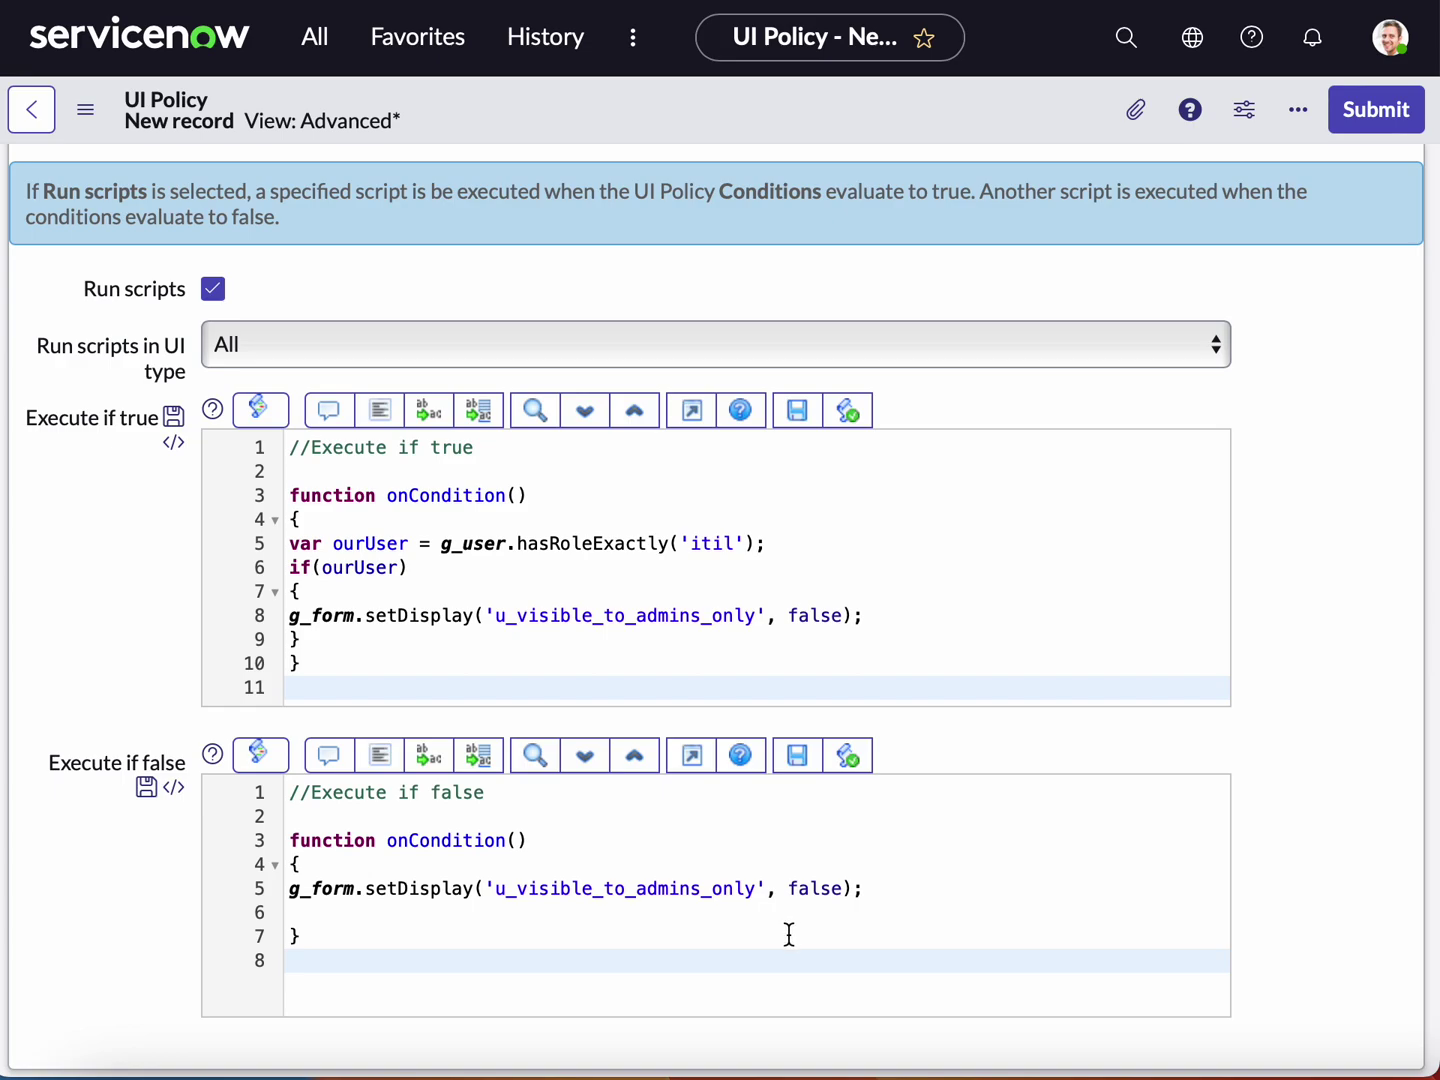
pyautogui.rightClick(897, 104)
pyautogui.click(941, 125)
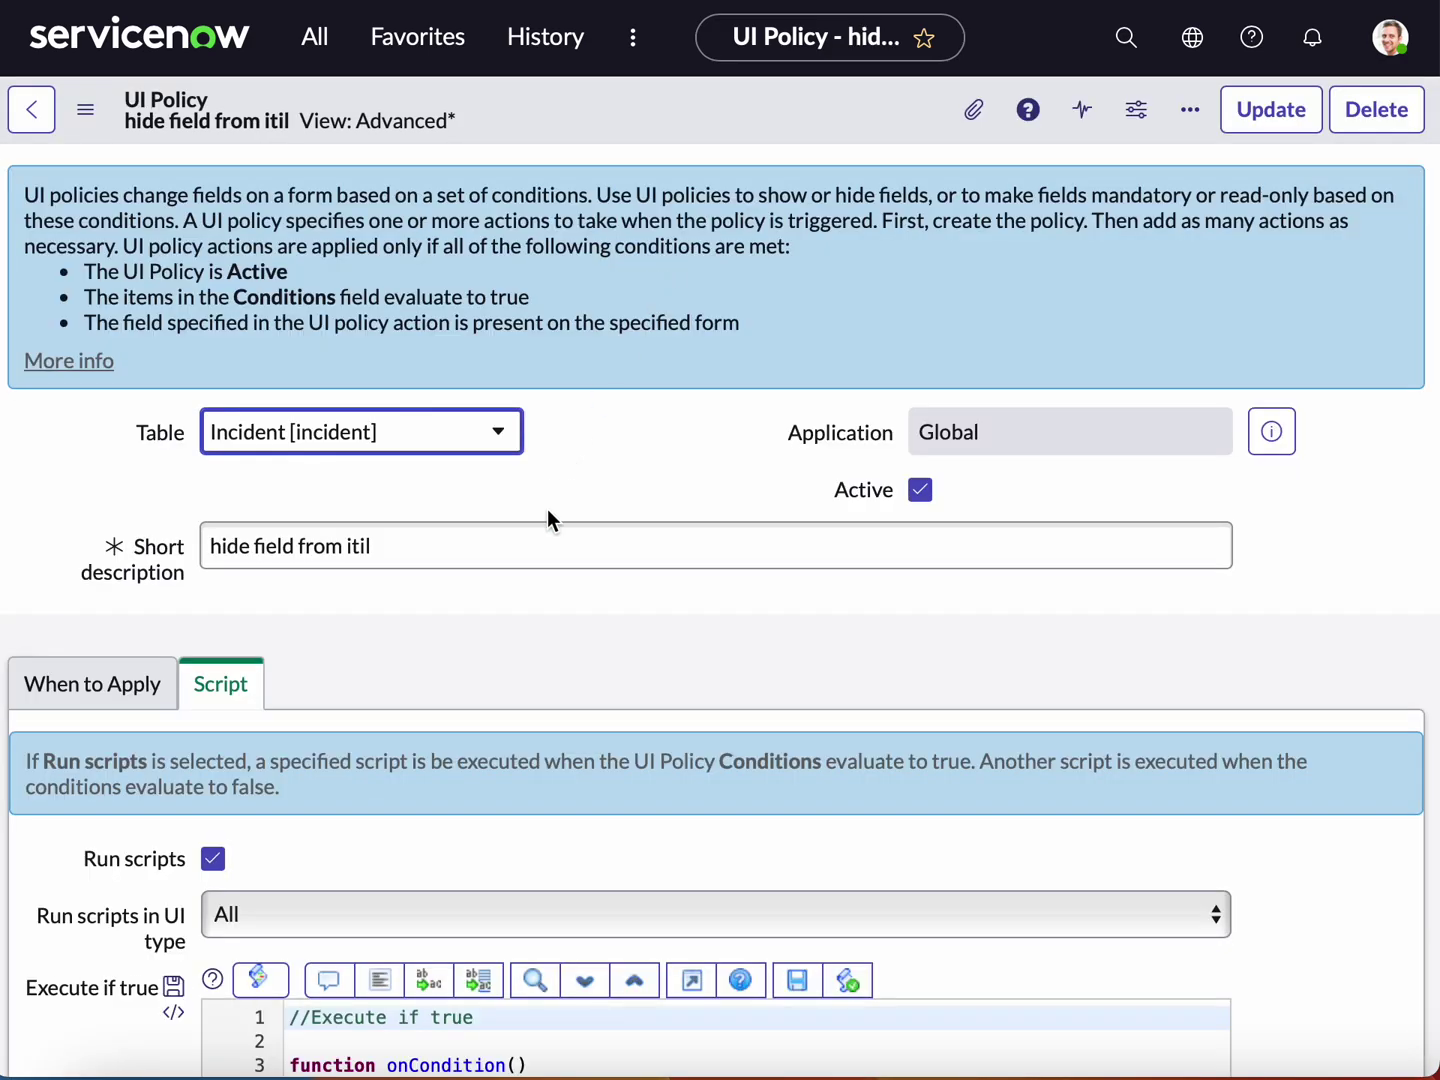
# Step: As administrator, reopen INC0009009 from Incident - All to confirm Visible to admins only still appears
pyautogui.scroll(-6, 547, 508)
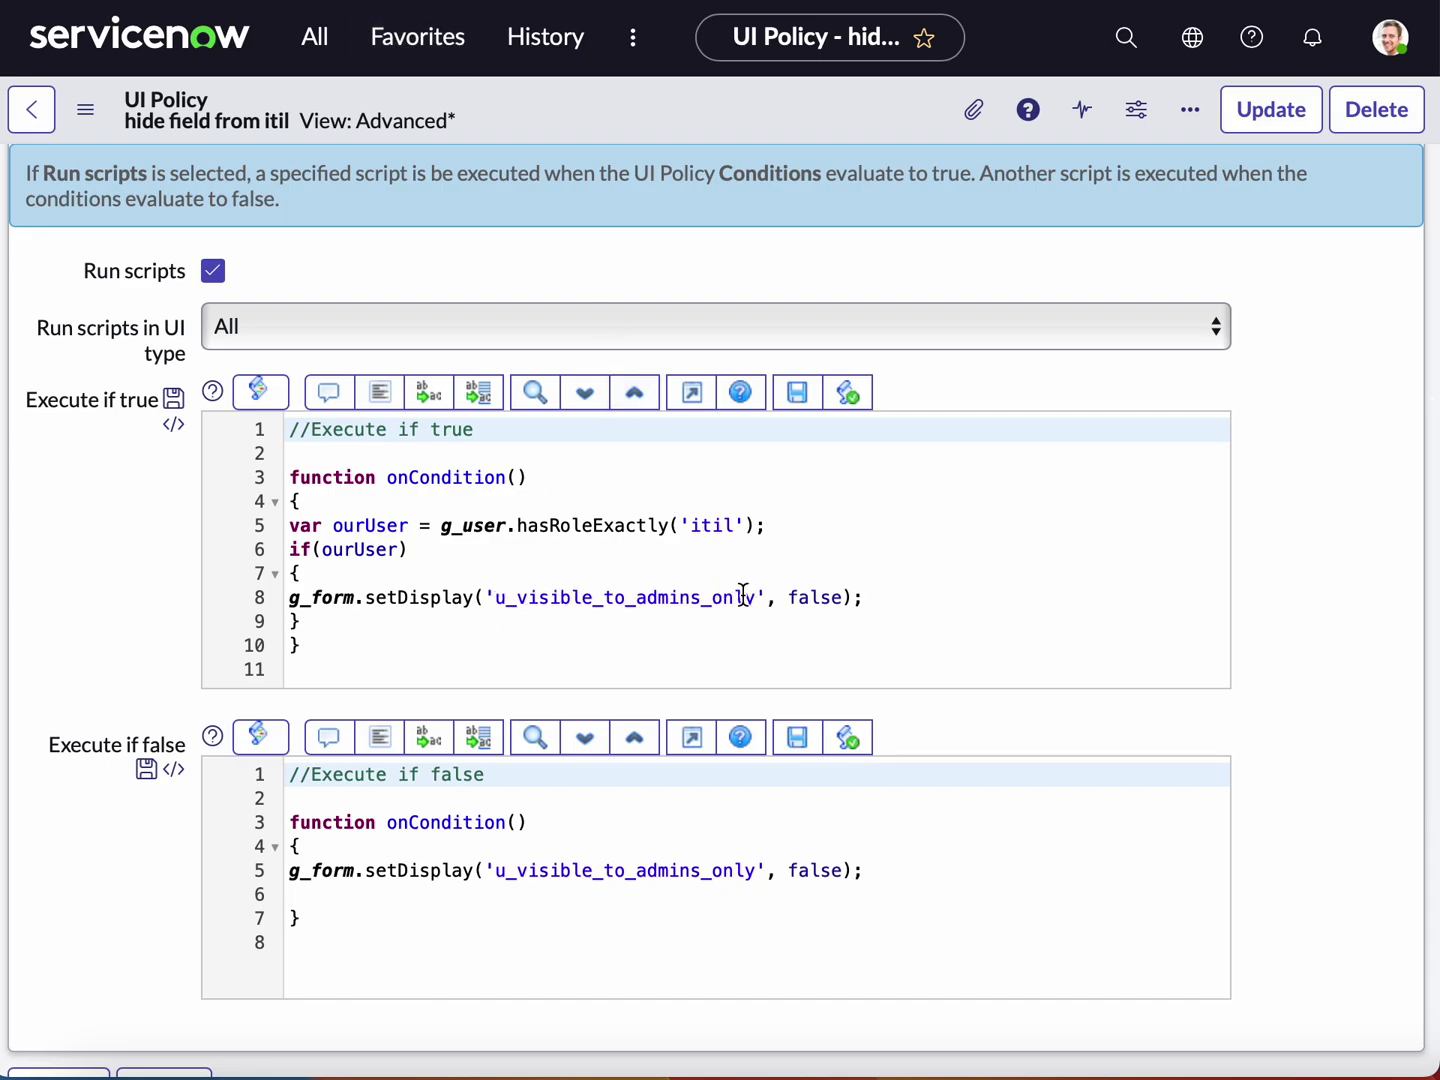
pyautogui.click(400, 49)
pyautogui.click(297, 192)
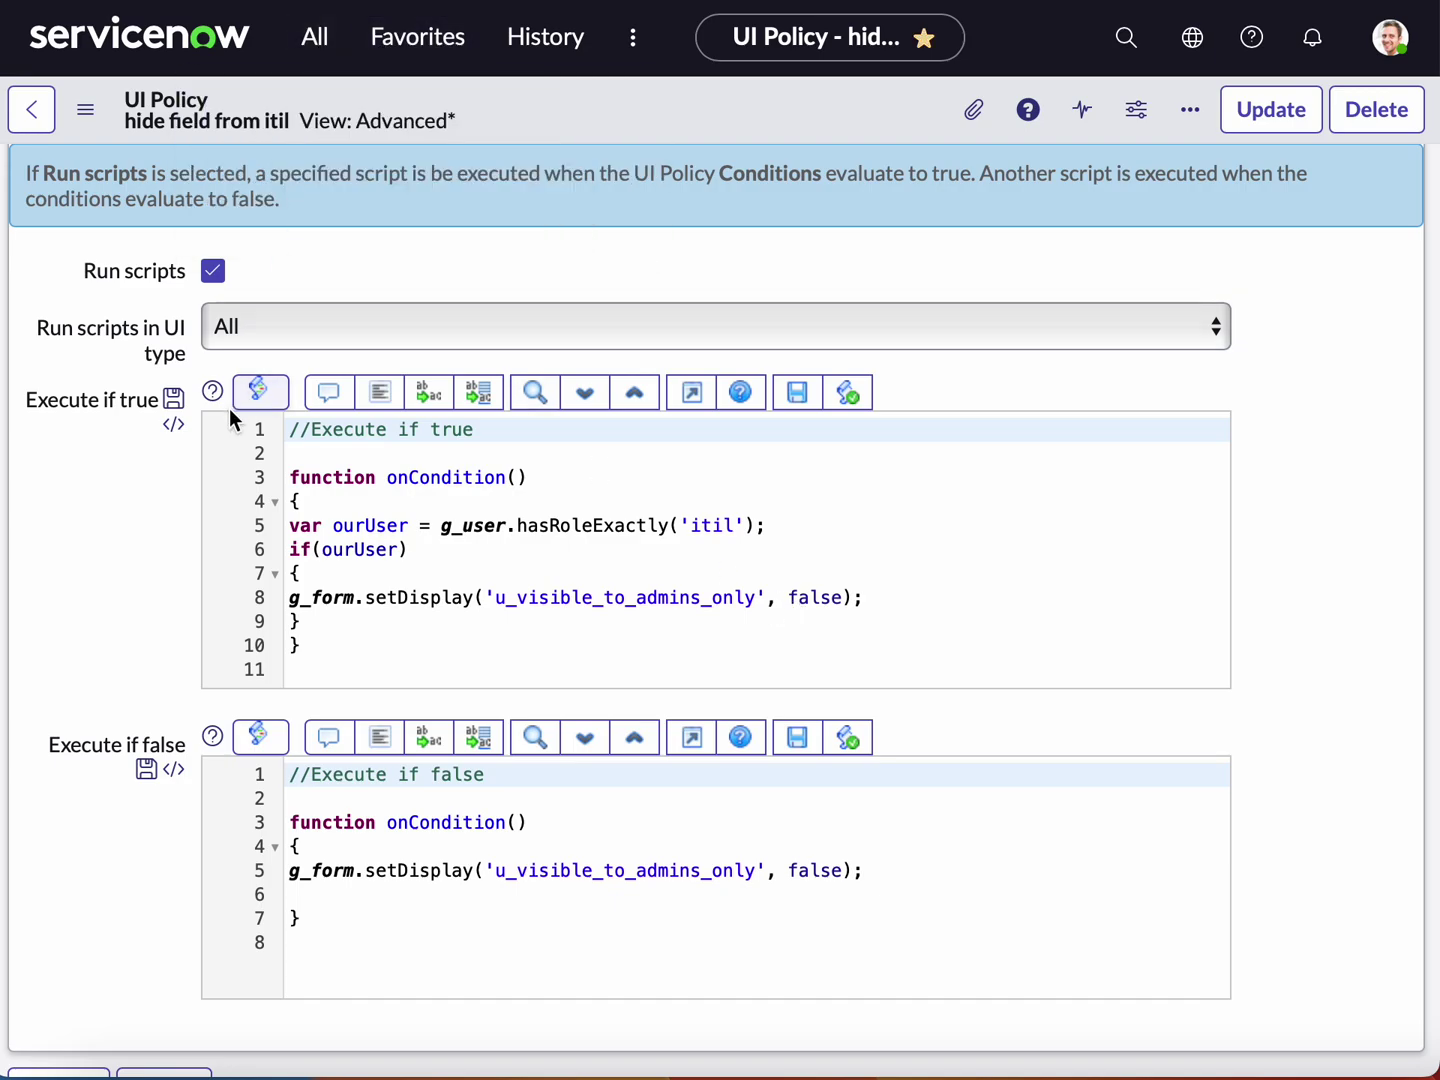
pyautogui.click(203, 345)
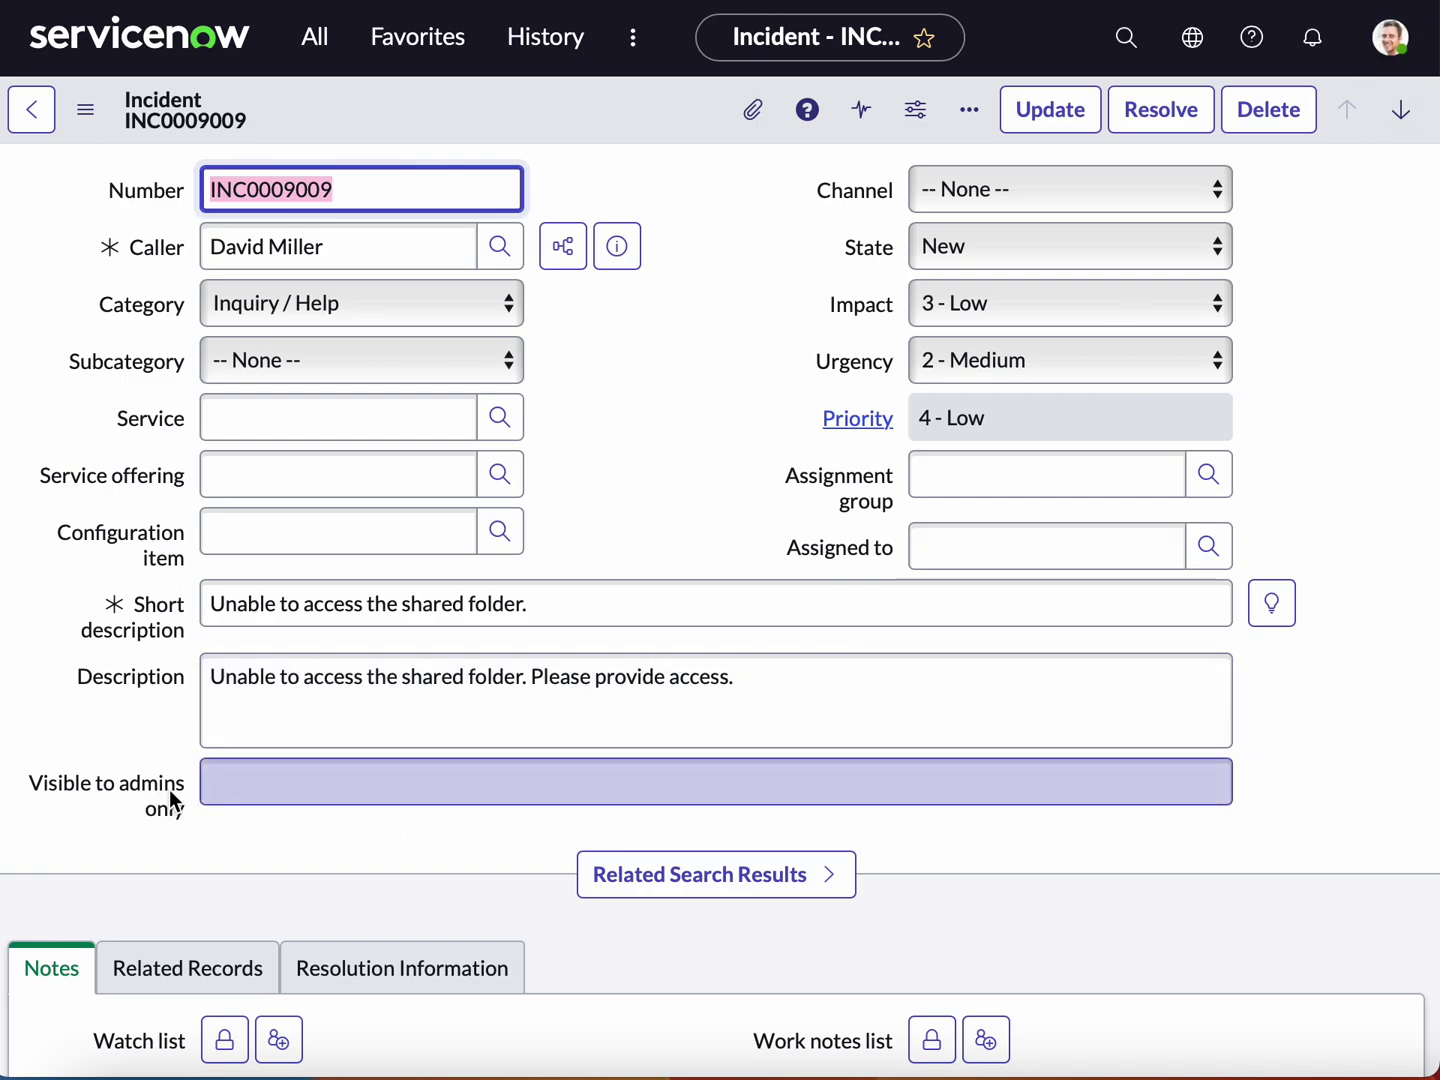
# Step: Impersonate the ITIL User from the avatar's account menu
pyautogui.click(1390, 40)
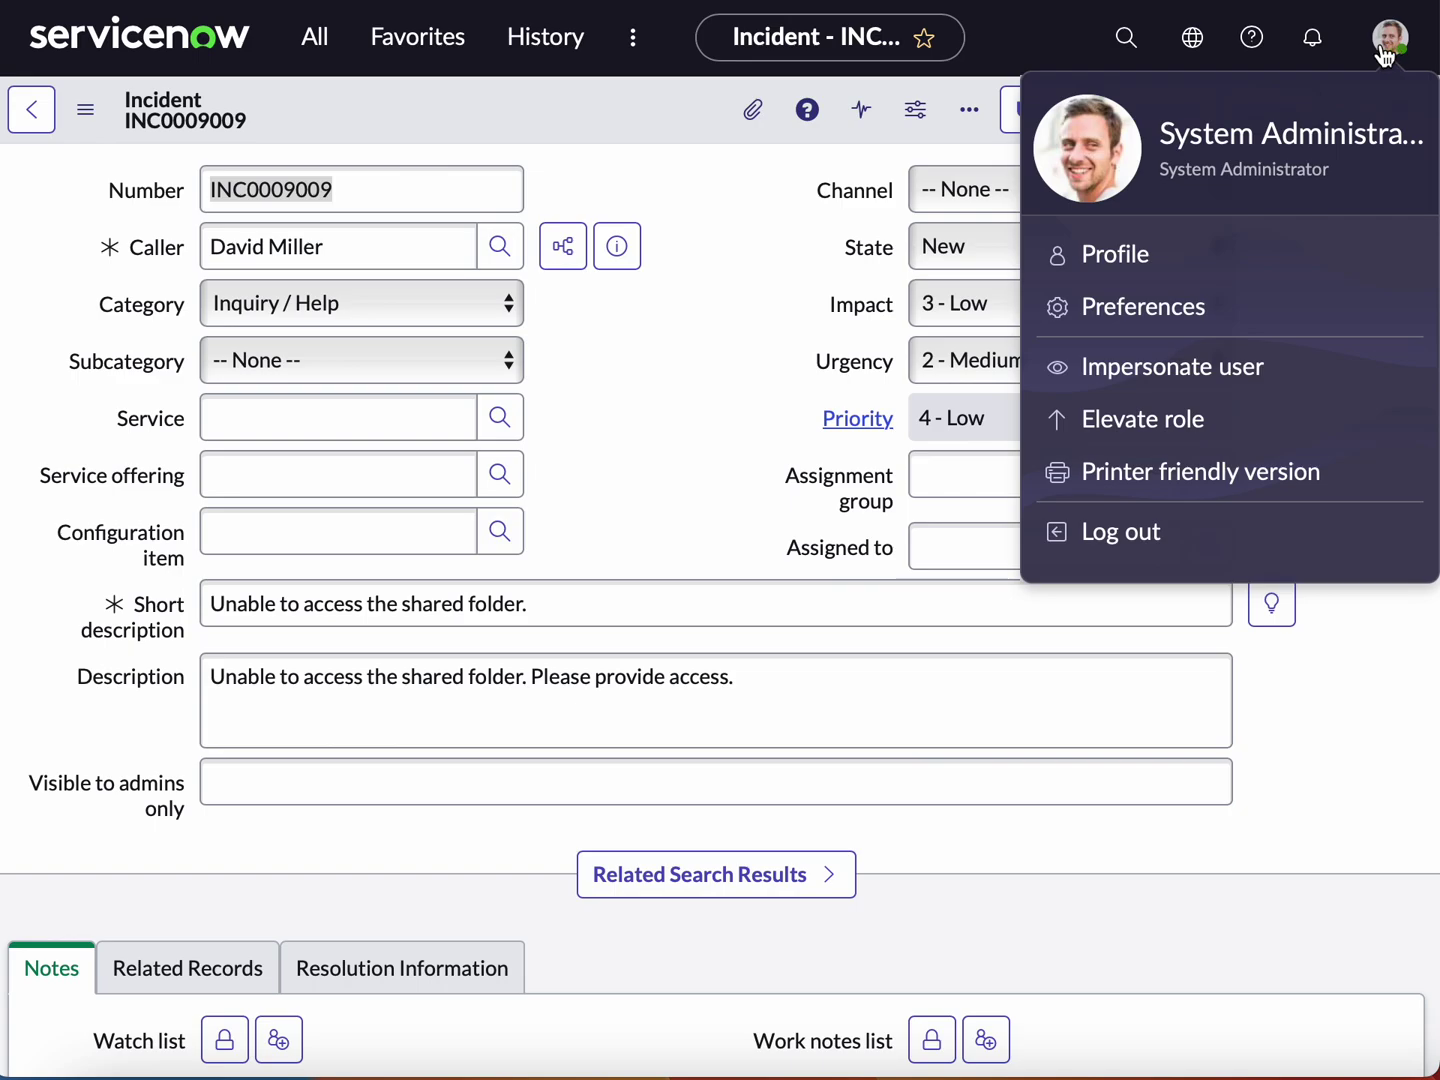
pyautogui.click(1127, 374)
pyautogui.scroll(-3, 580, 540)
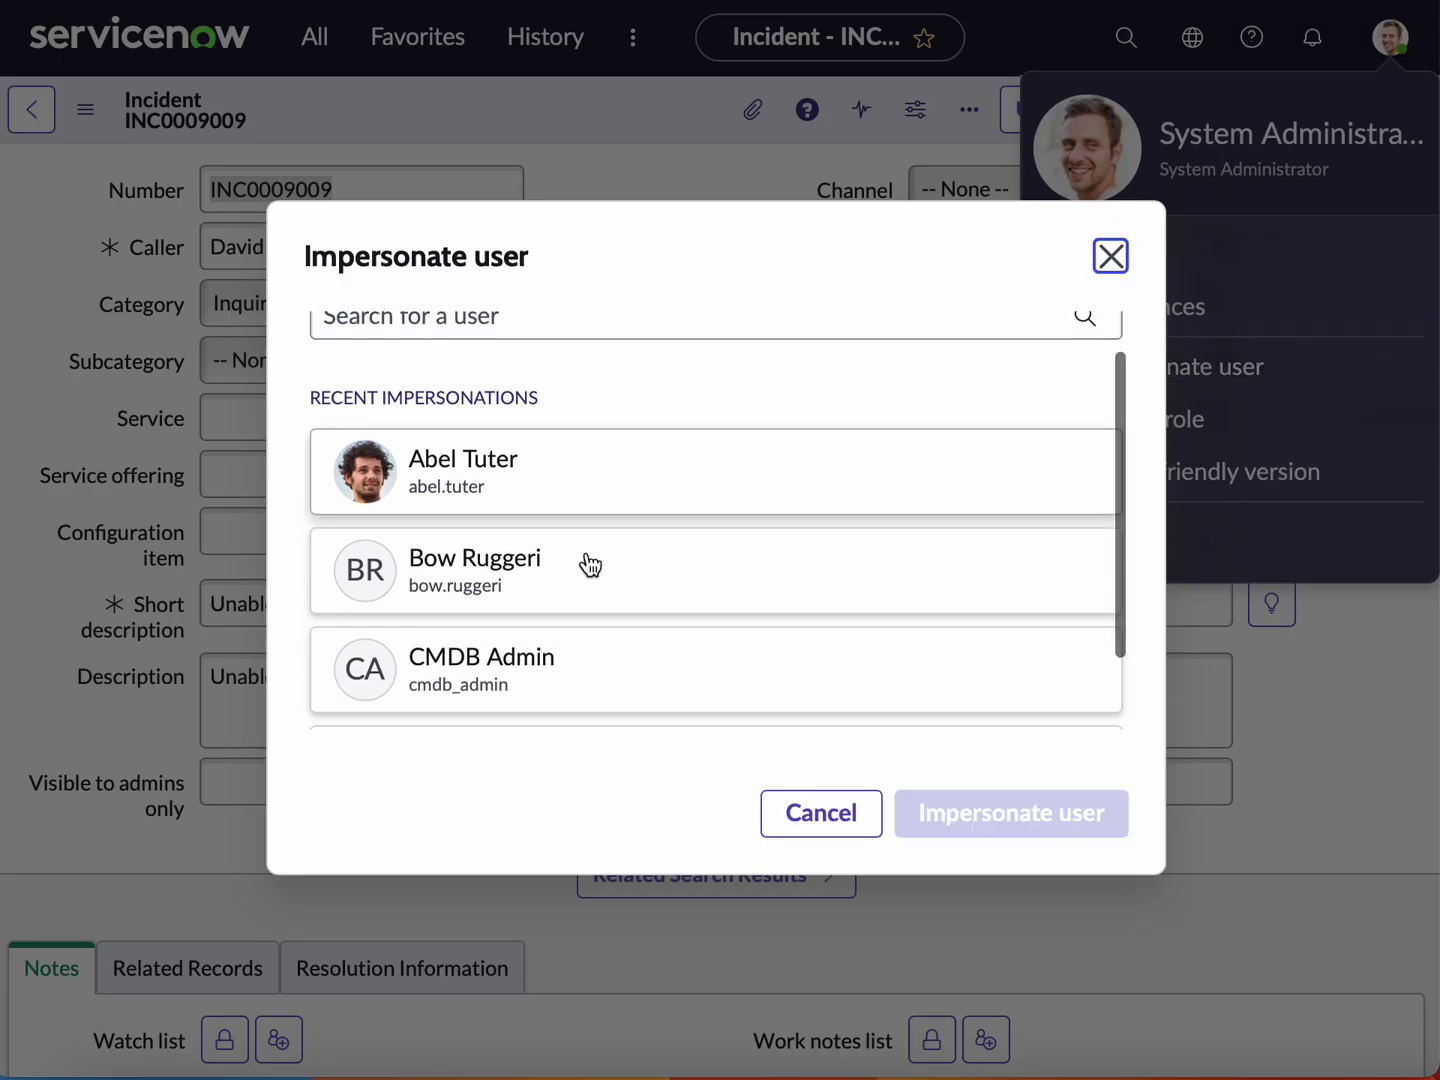
pyautogui.click(548, 657)
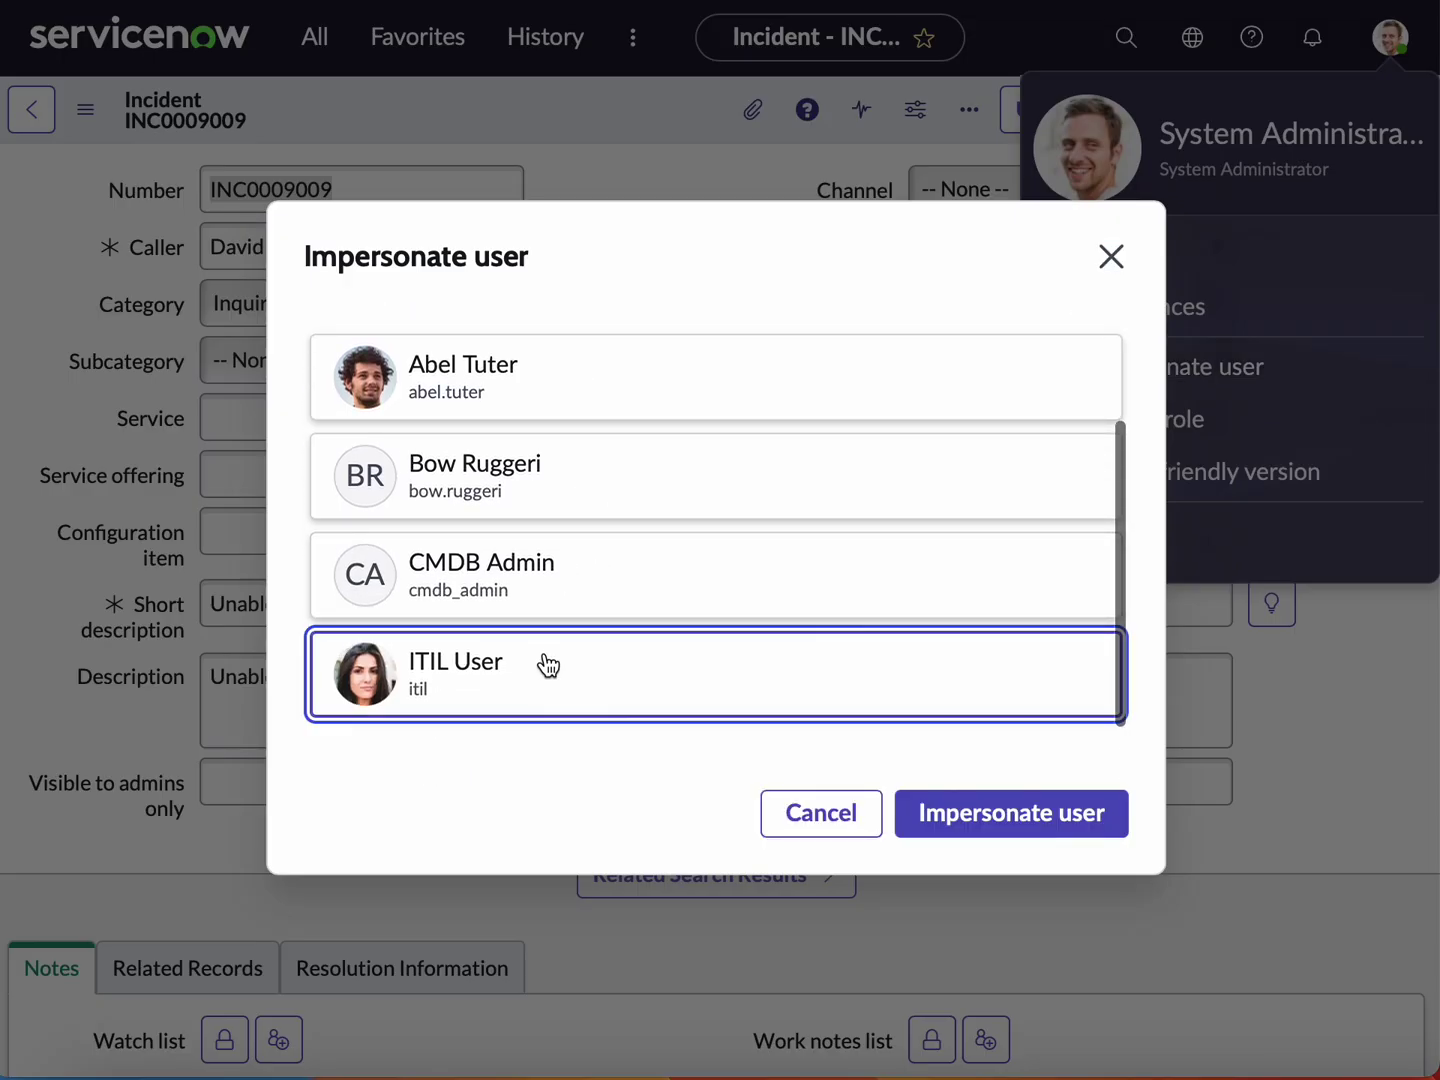
pyautogui.click(977, 815)
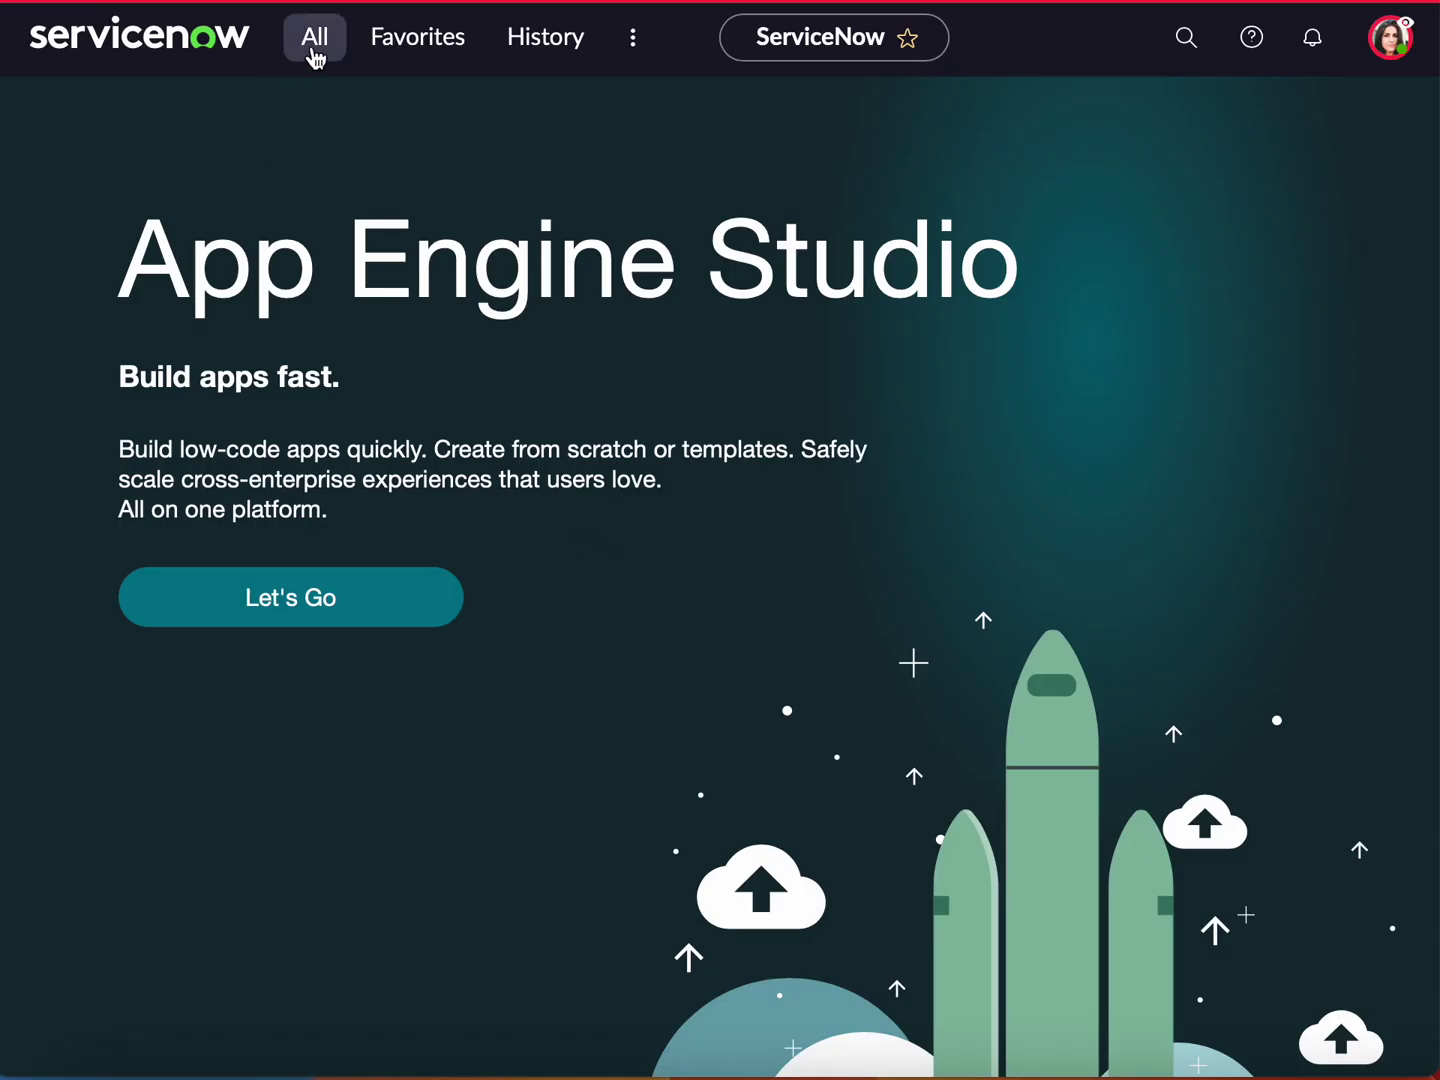
# Step: Filter the All menu for 'incident', open Incident > All, then open INC0009009
pyautogui.click(314, 41)
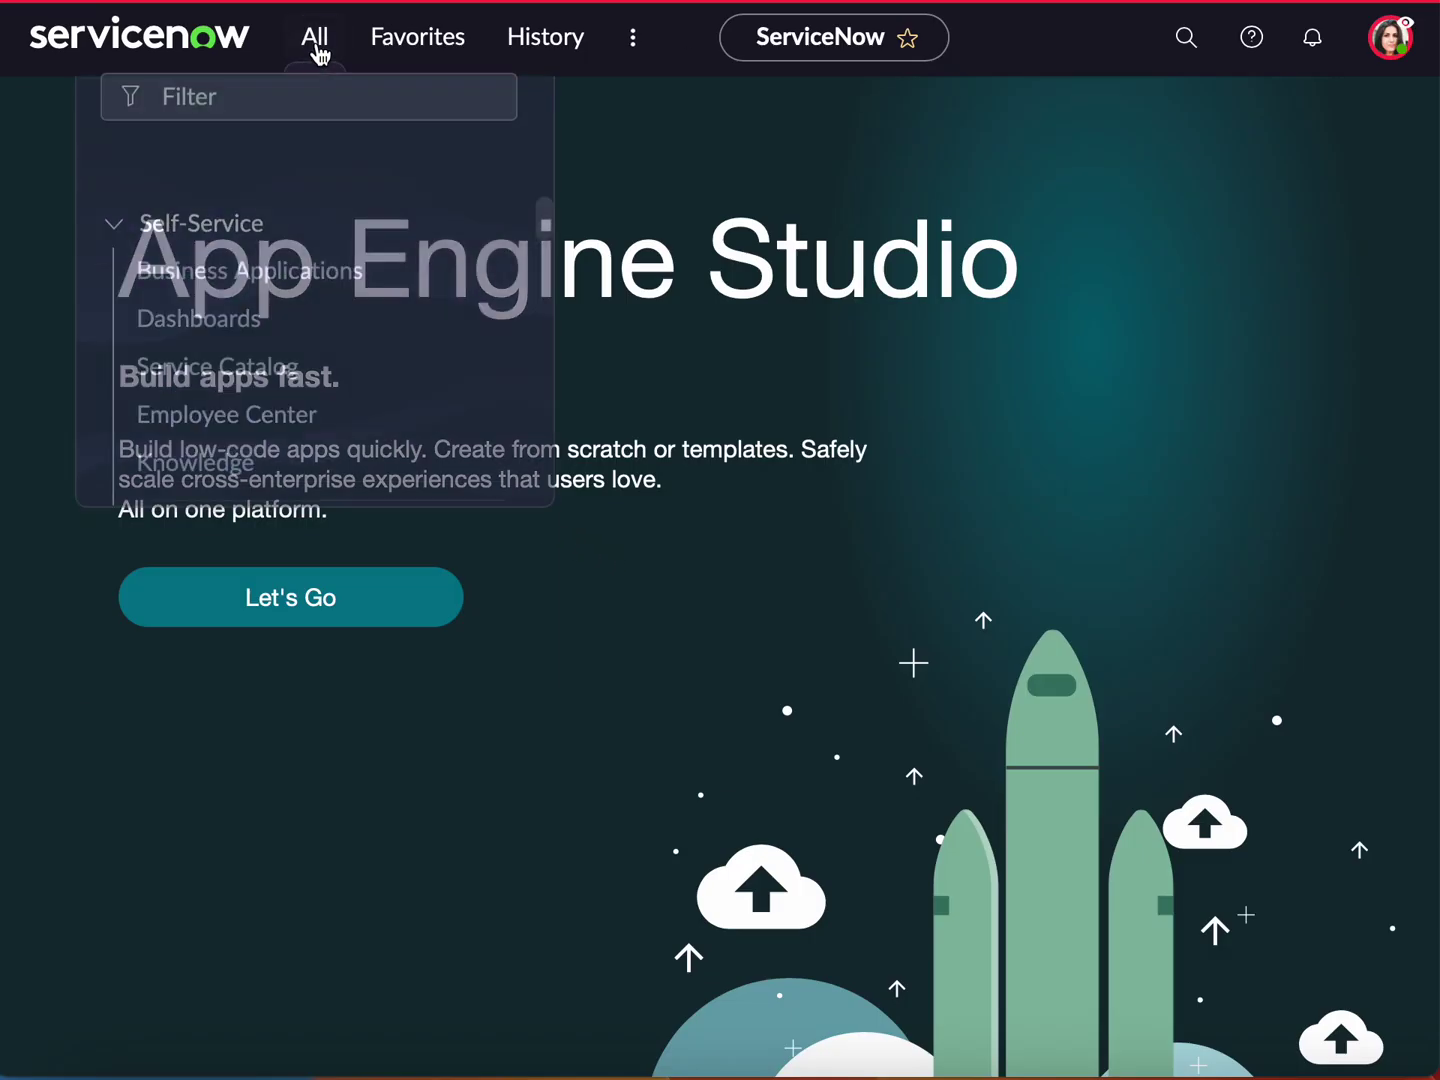
pyautogui.write('incident')
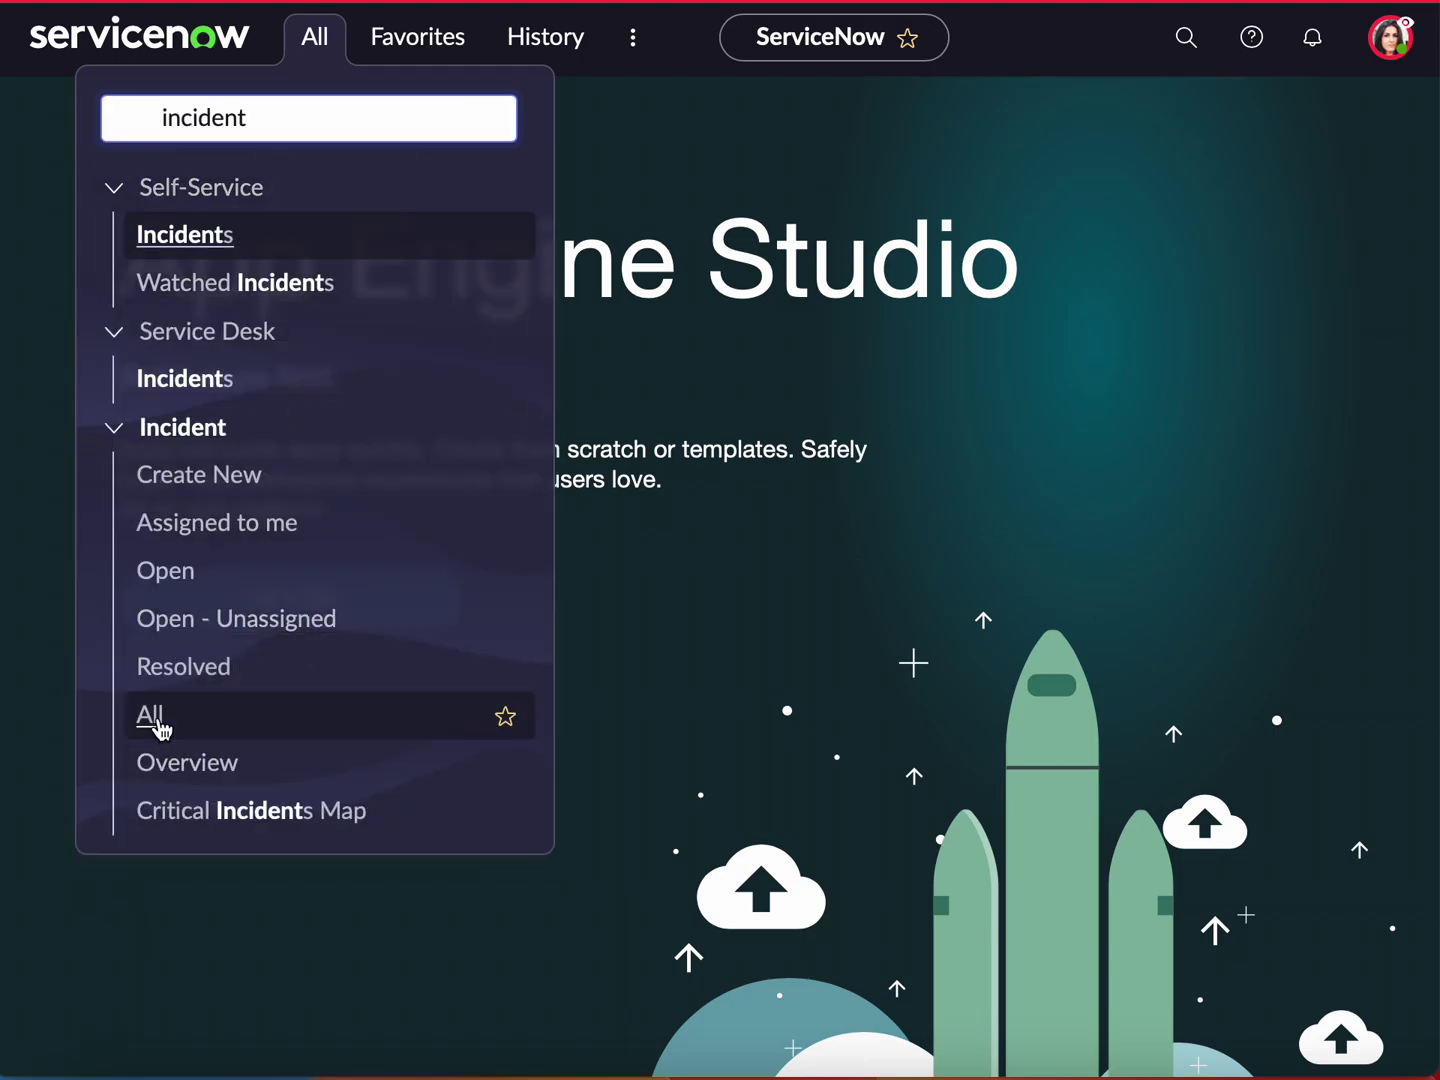
pyautogui.click(153, 720)
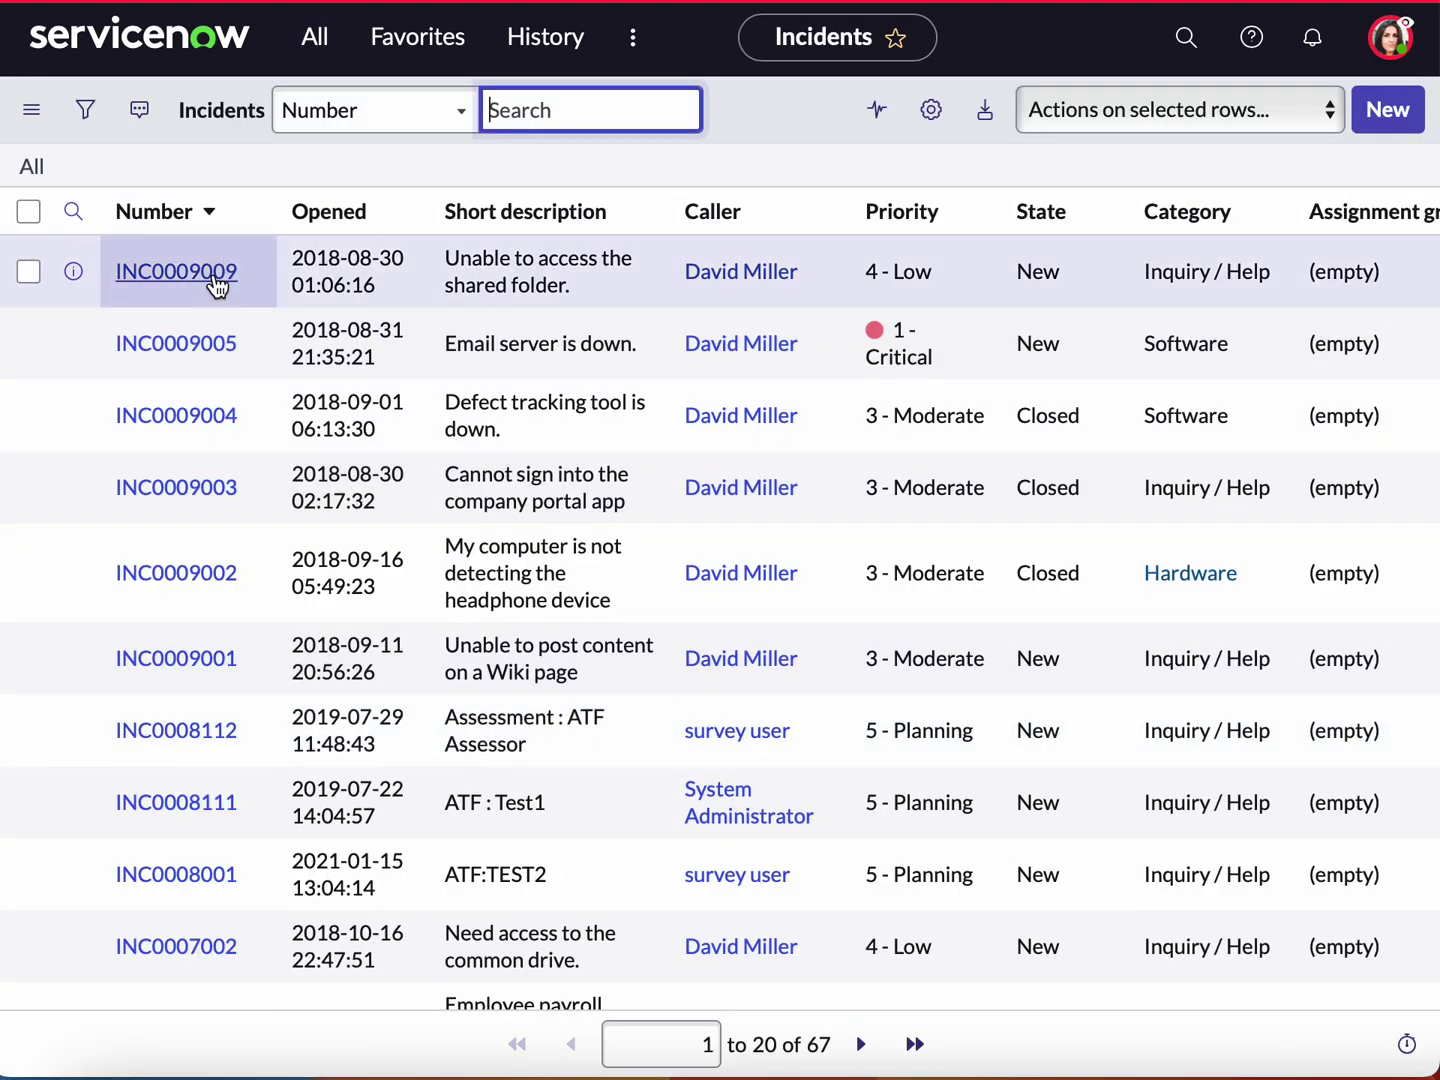
pyautogui.click(296, 562)
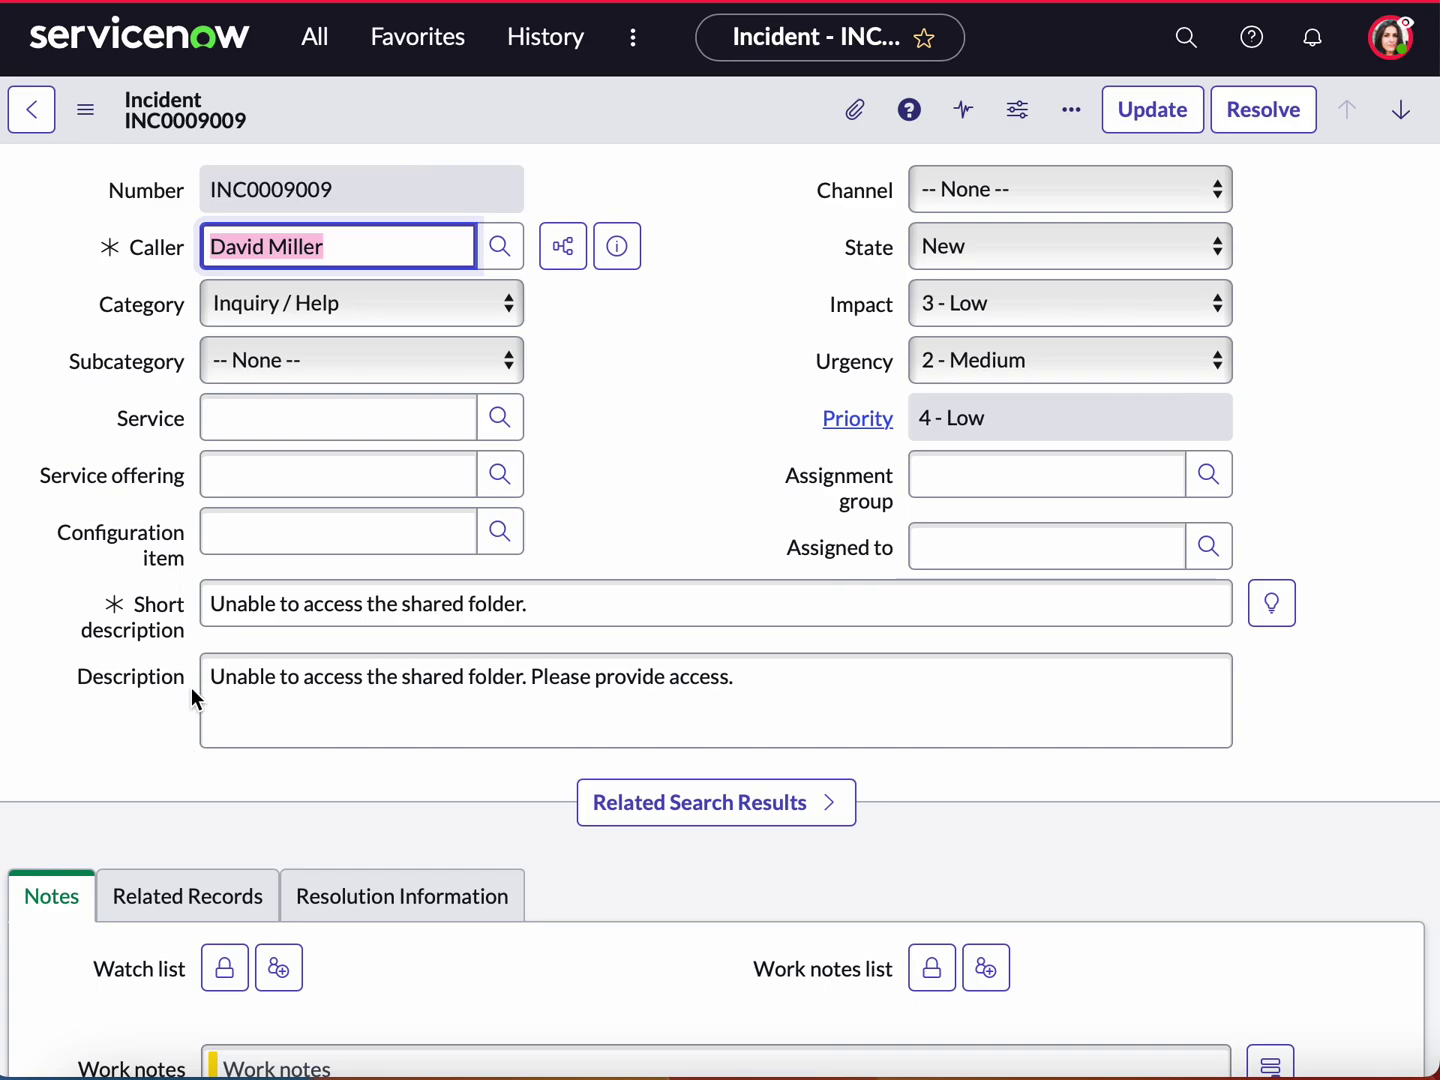
# Step: End the ITIL user impersonation and reopen the 'hide field from itil' UI policy from History
pyautogui.click(1391, 38)
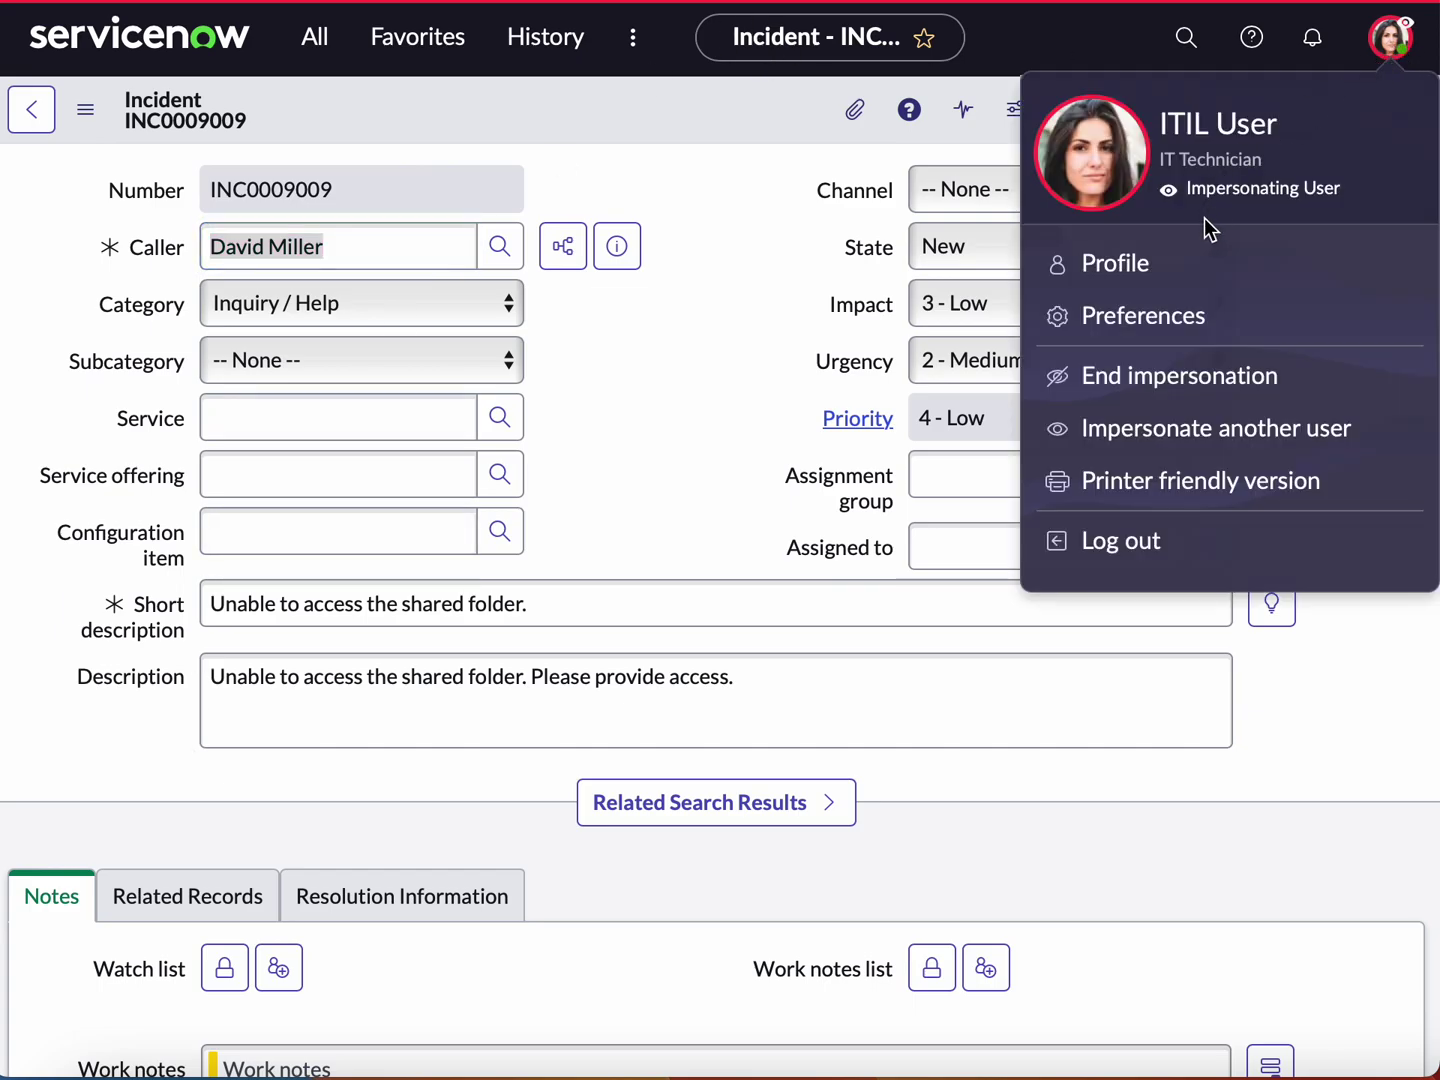
pyautogui.click(1173, 378)
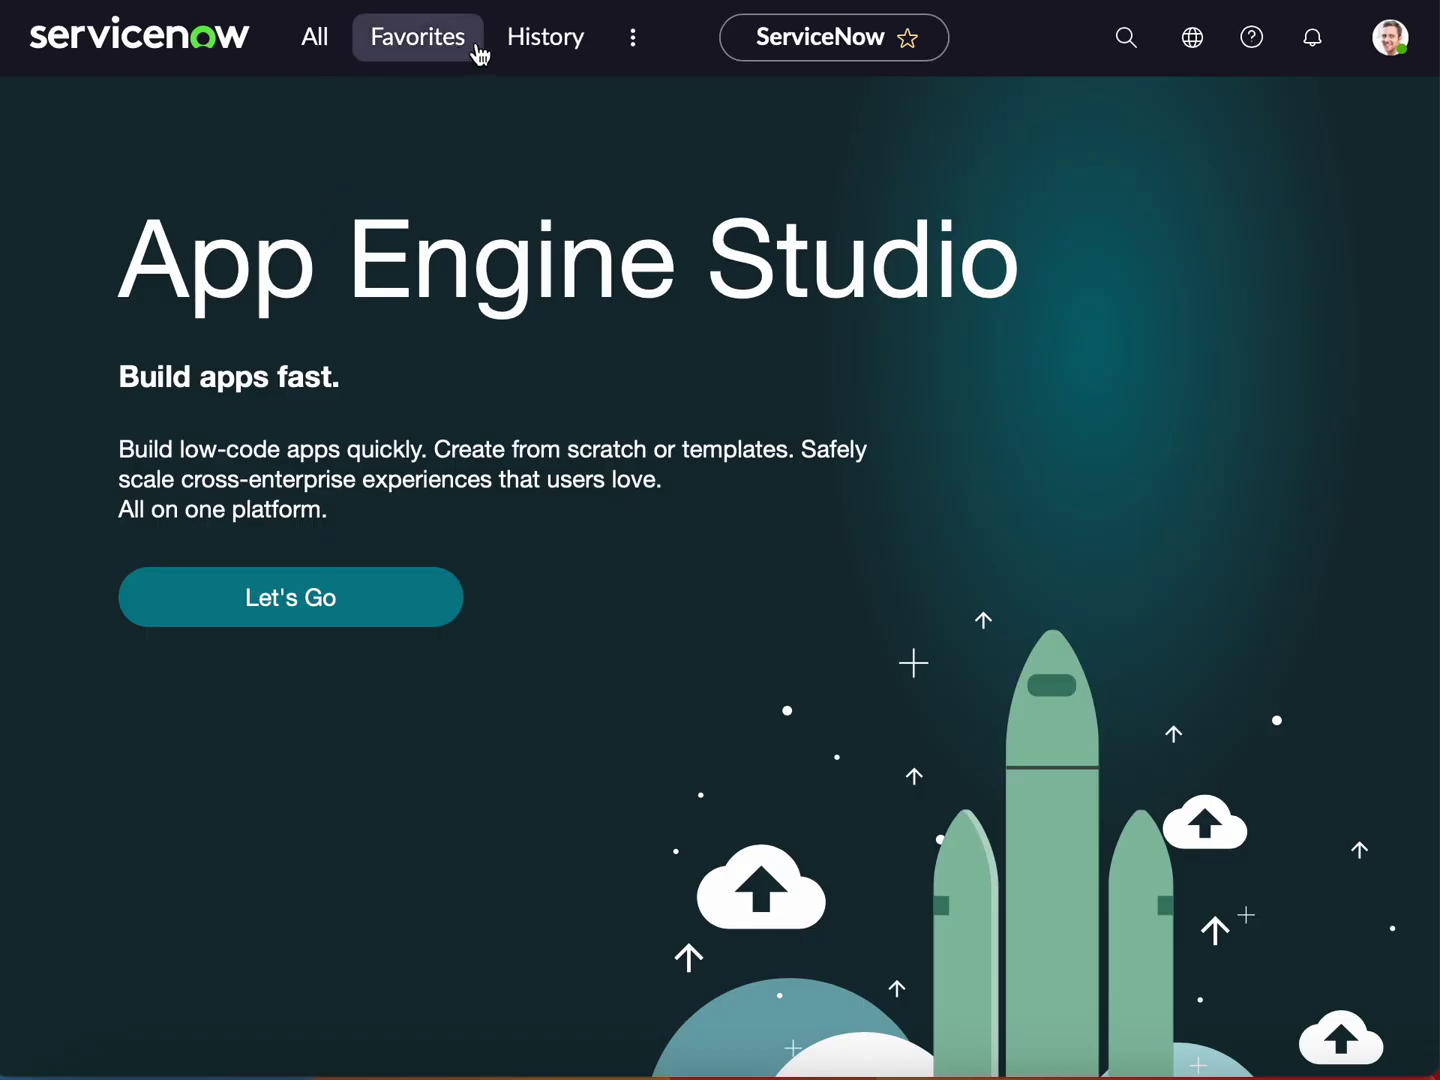
pyautogui.click(551, 41)
pyautogui.click(420, 301)
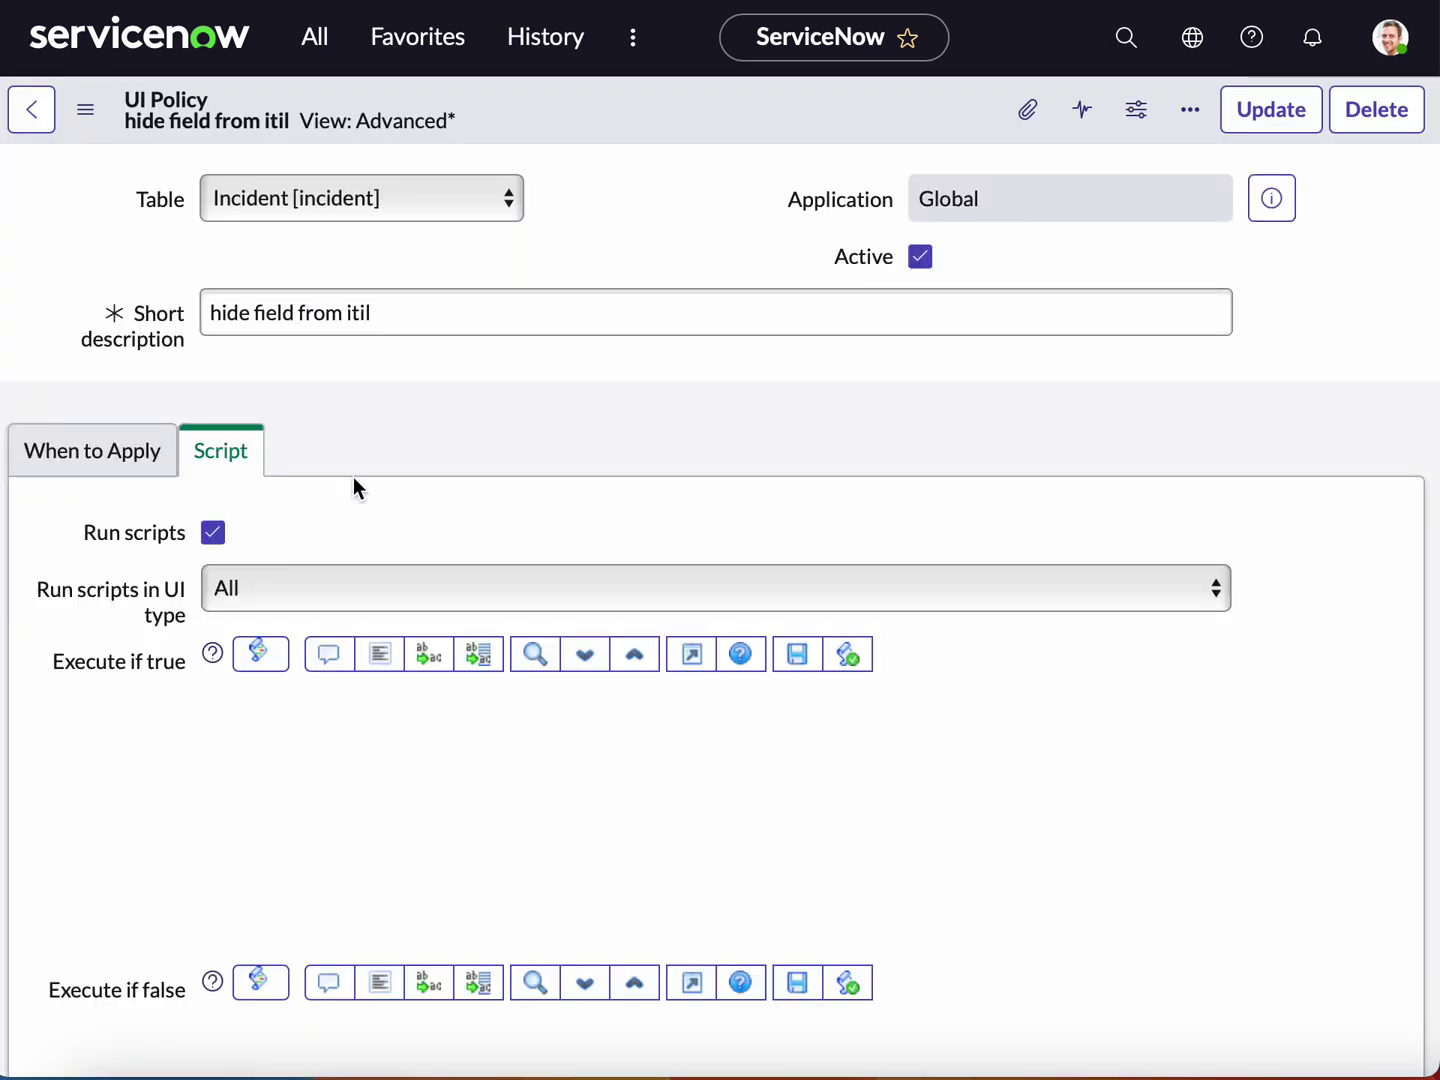
pyautogui.scroll(-3, 321, 588)
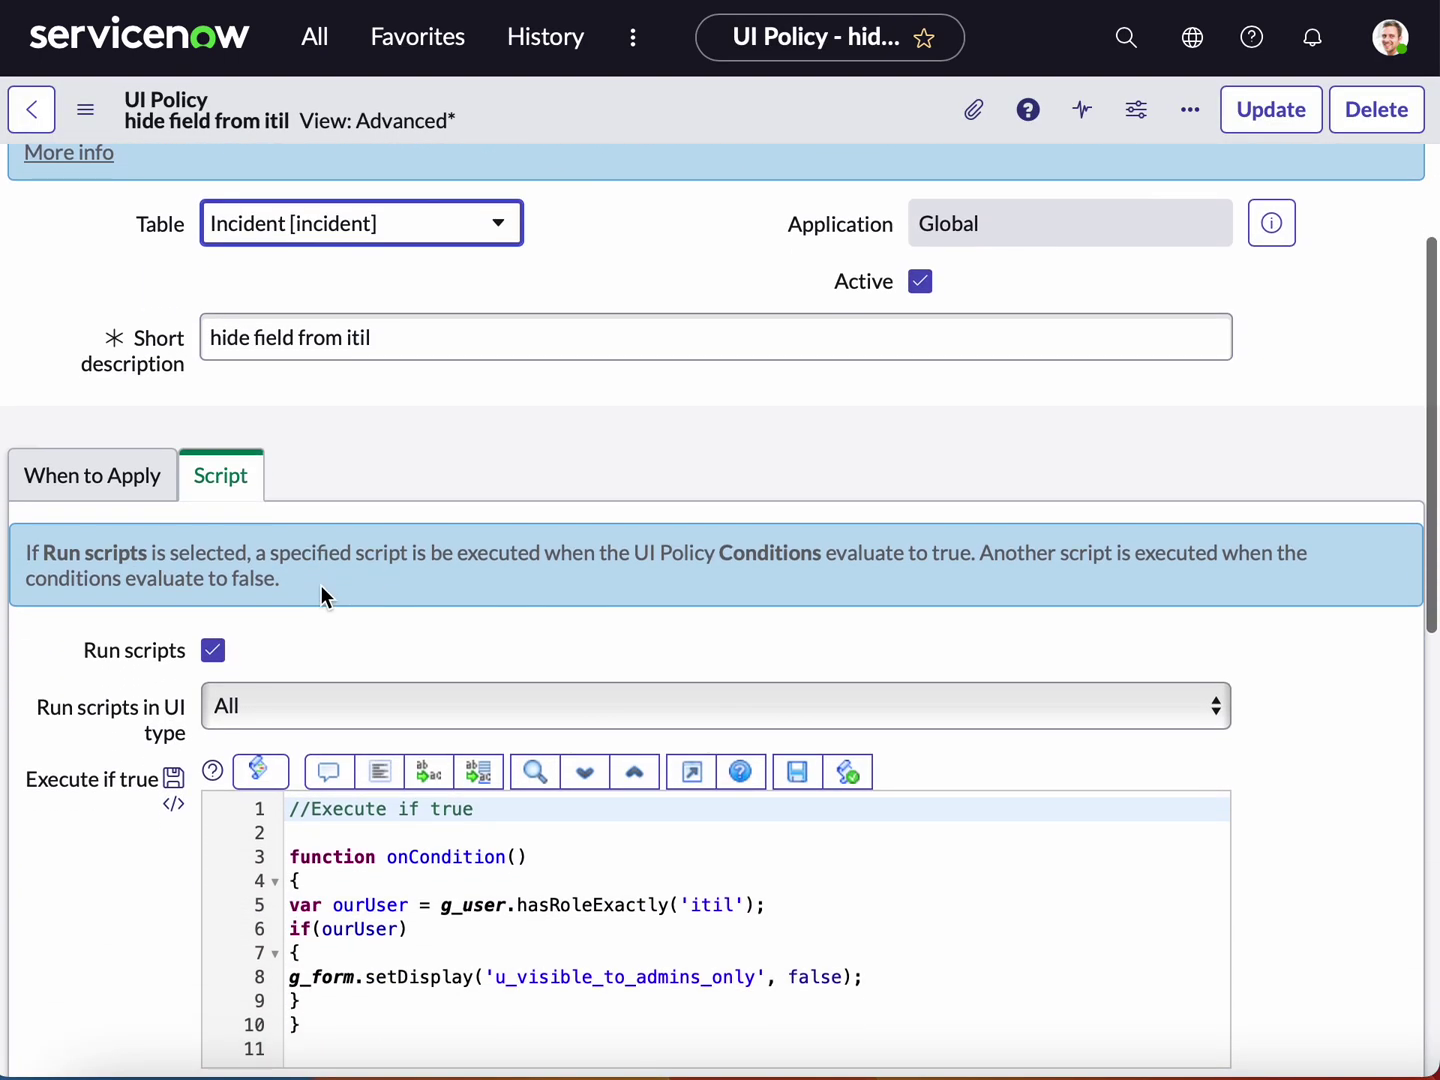
pyautogui.scroll(-2, 321, 595)
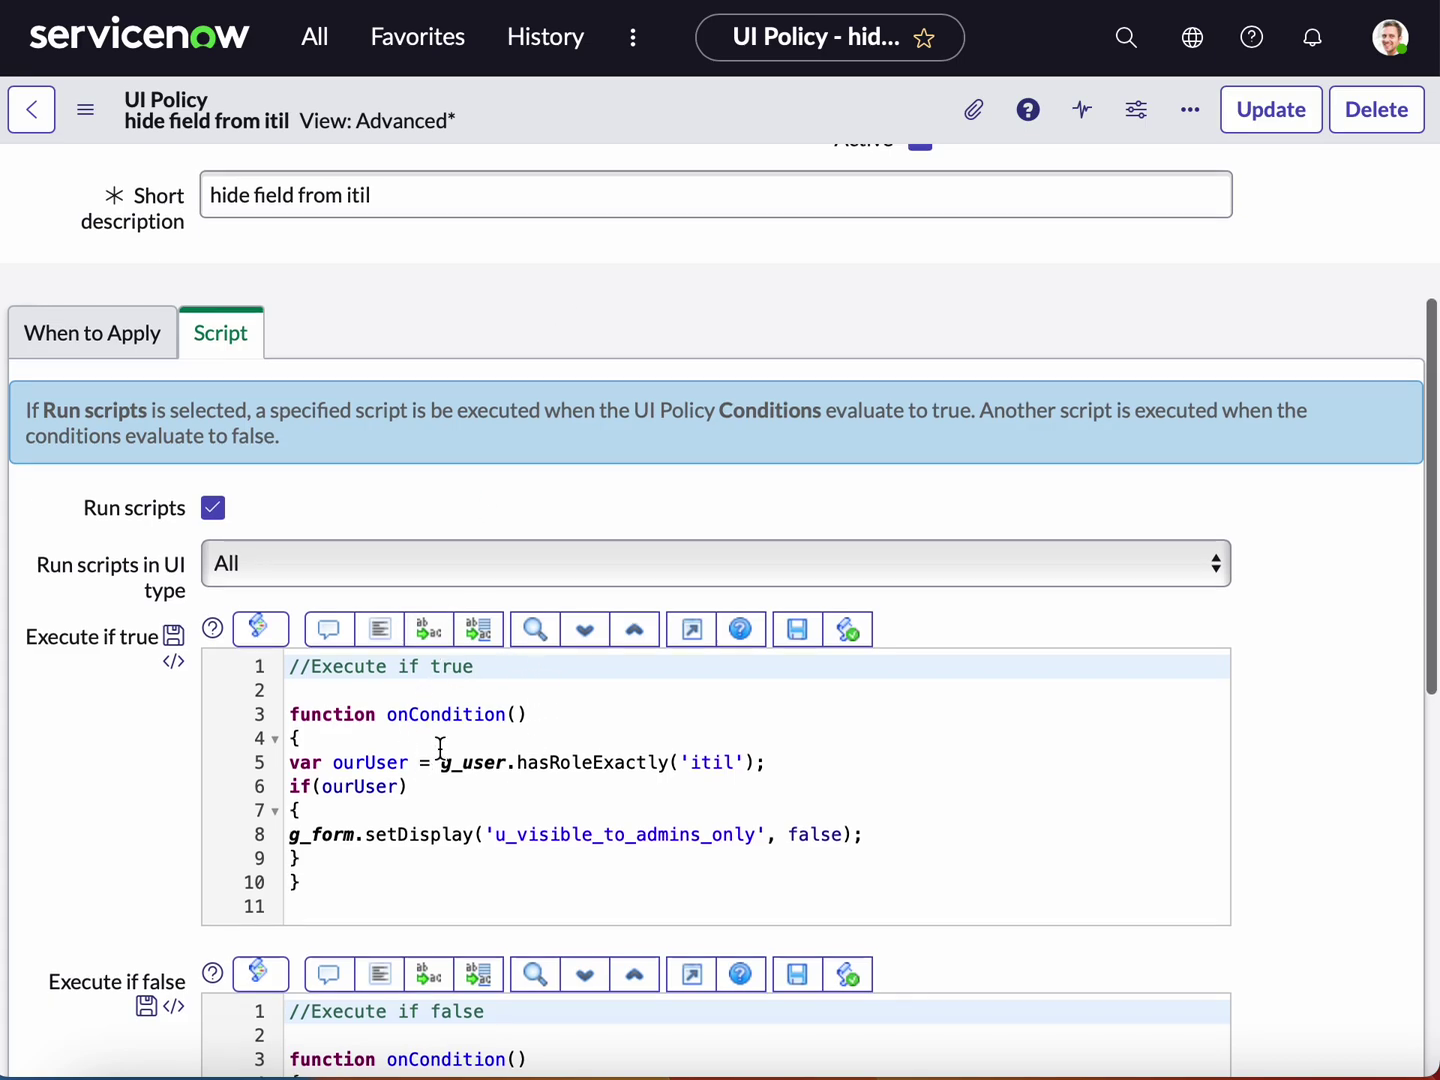
pyautogui.scroll(-2, 440, 748)
pyautogui.scroll(-2, 440, 748)
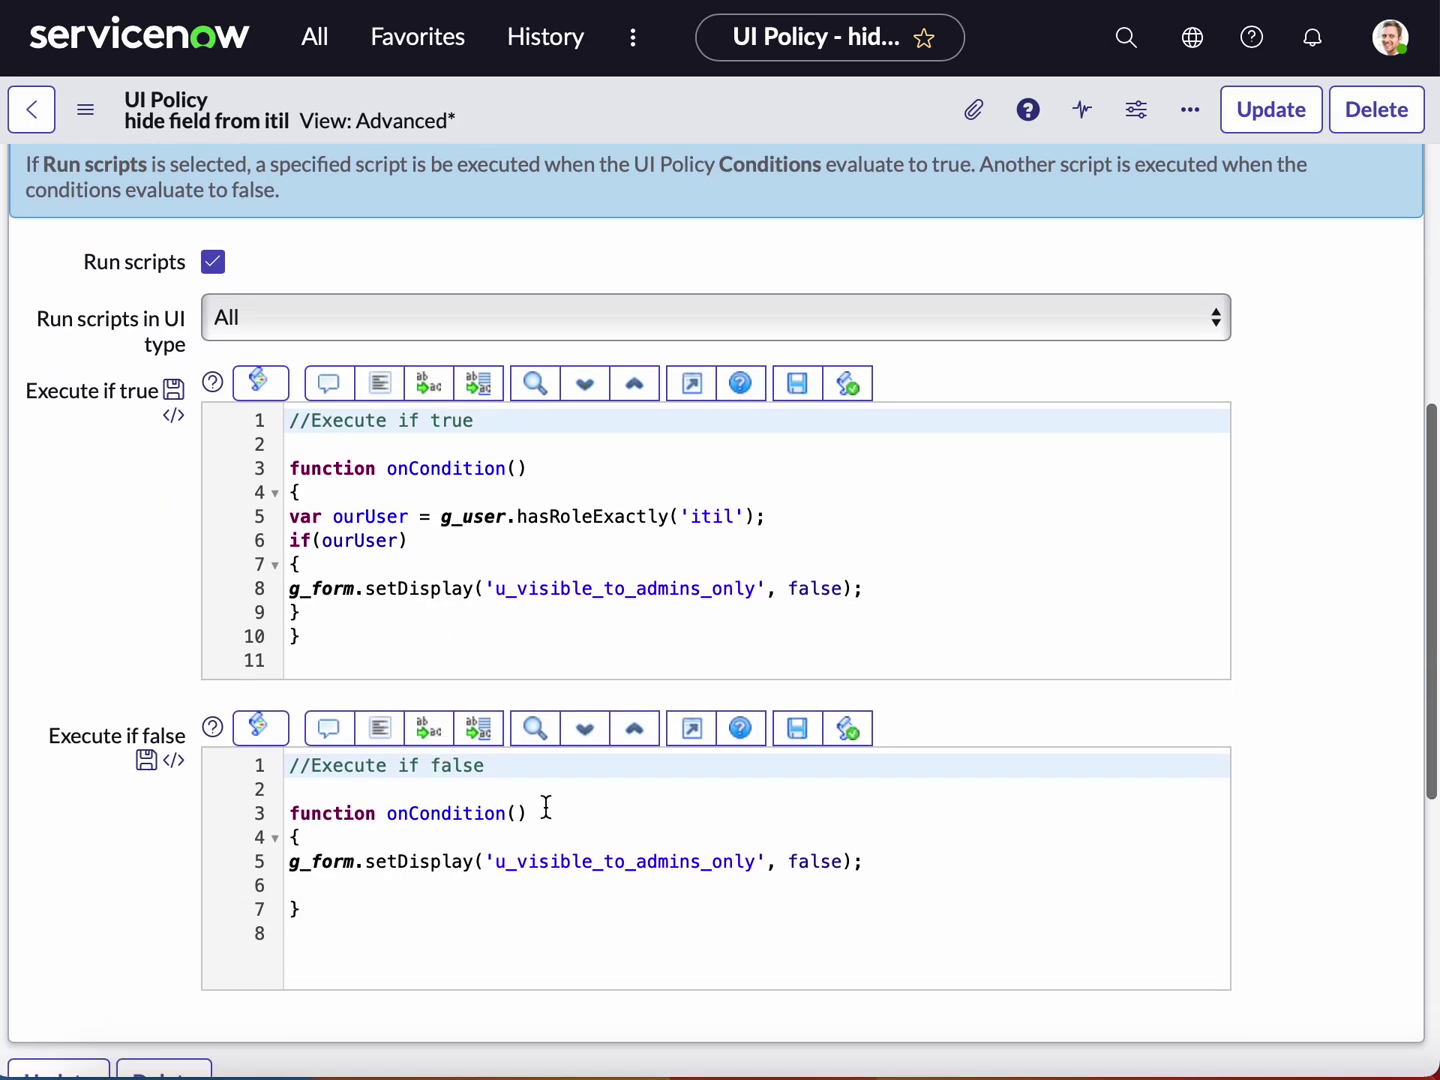